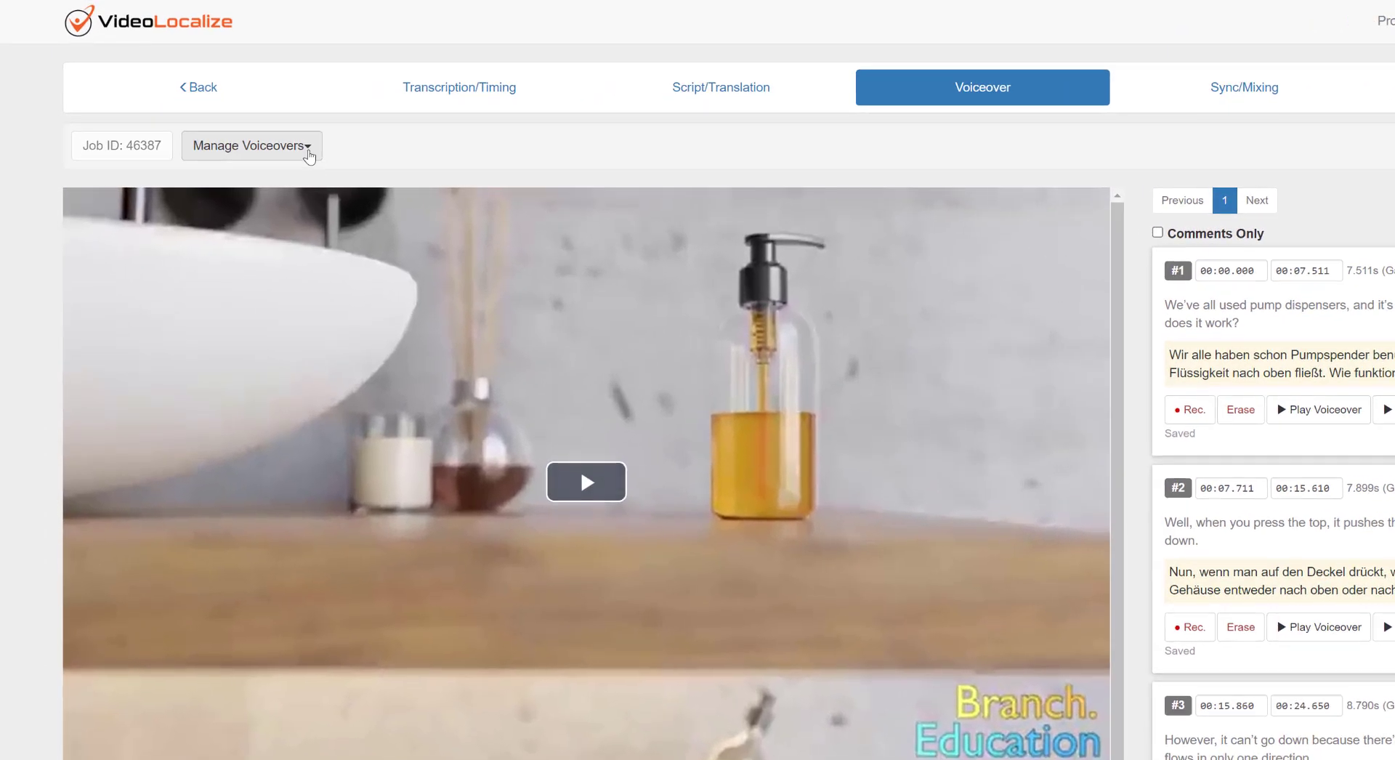
Look over the voiceover upload options and the Text-To-Speech voice list.
click(177, 155)
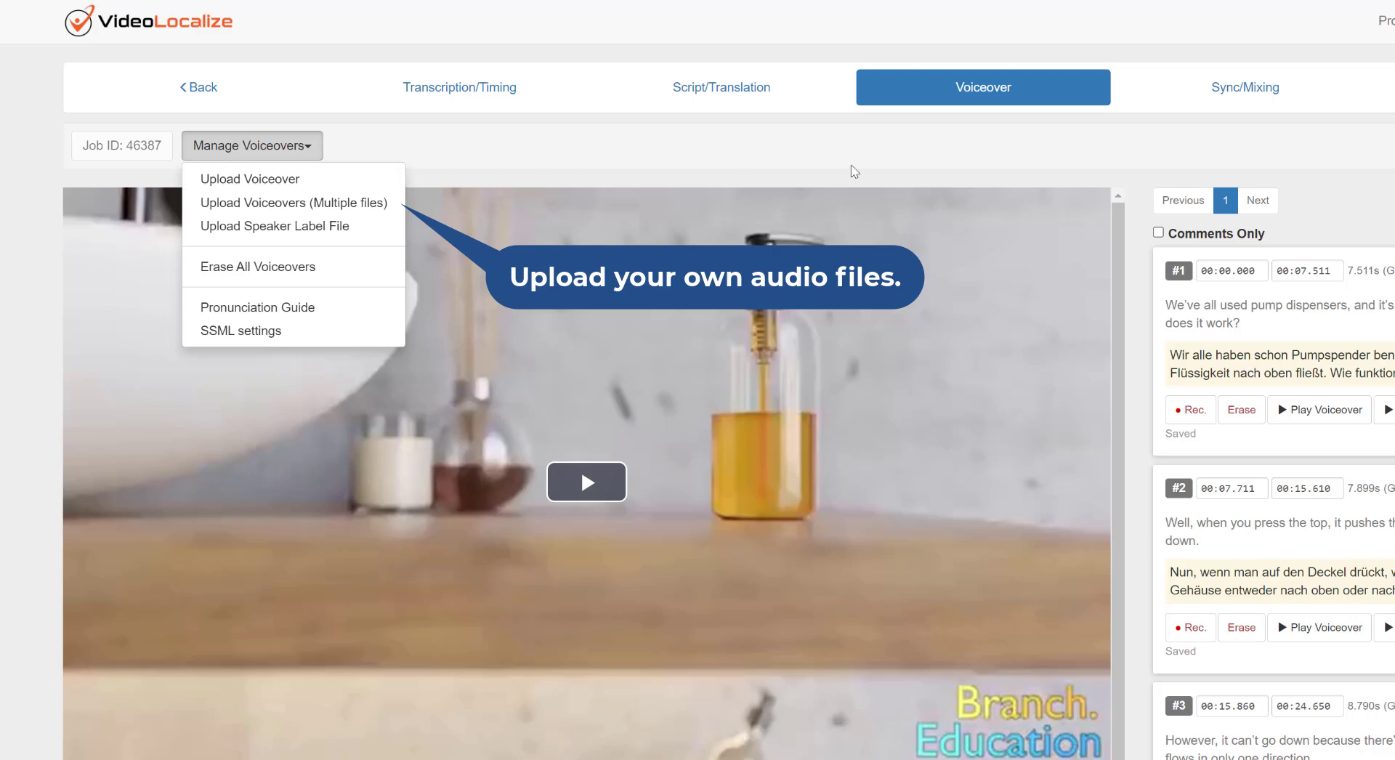
click(1118, 167)
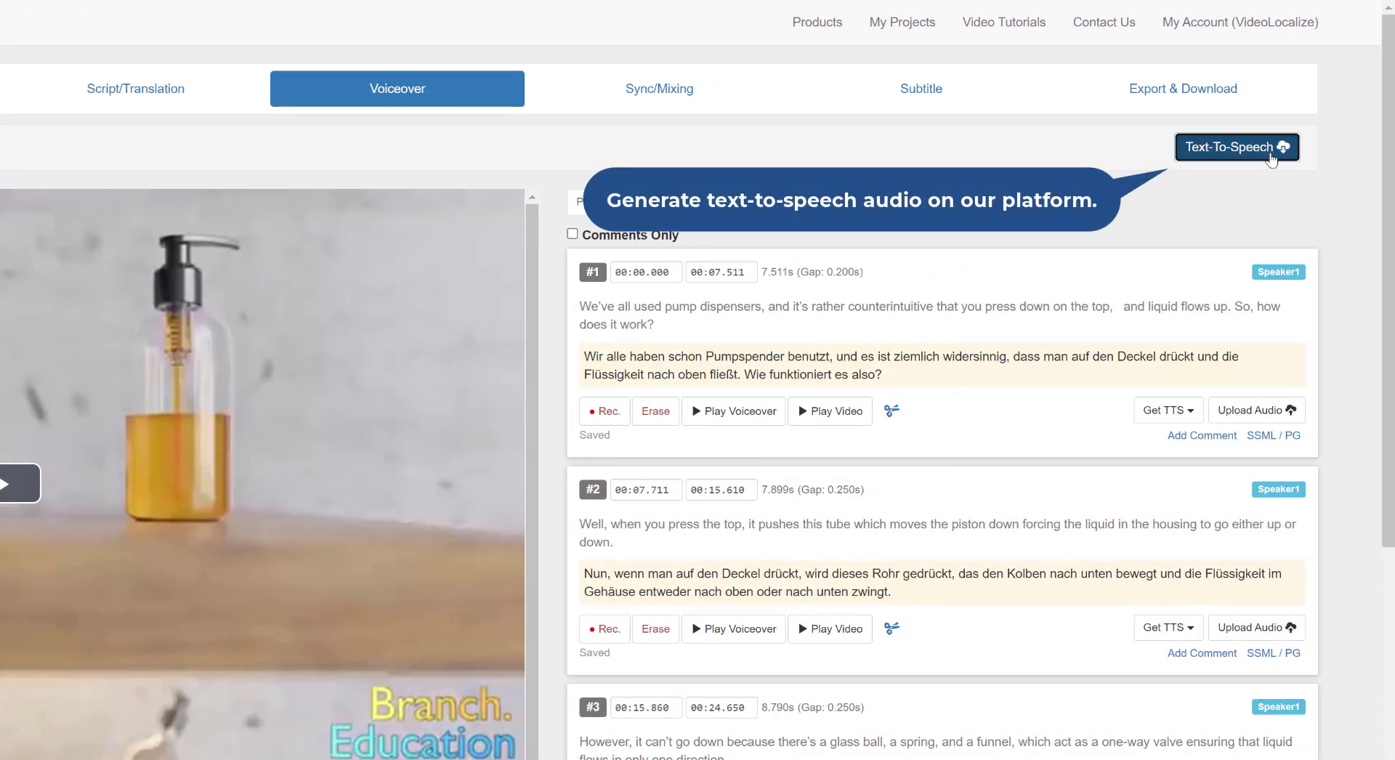
click(1269, 156)
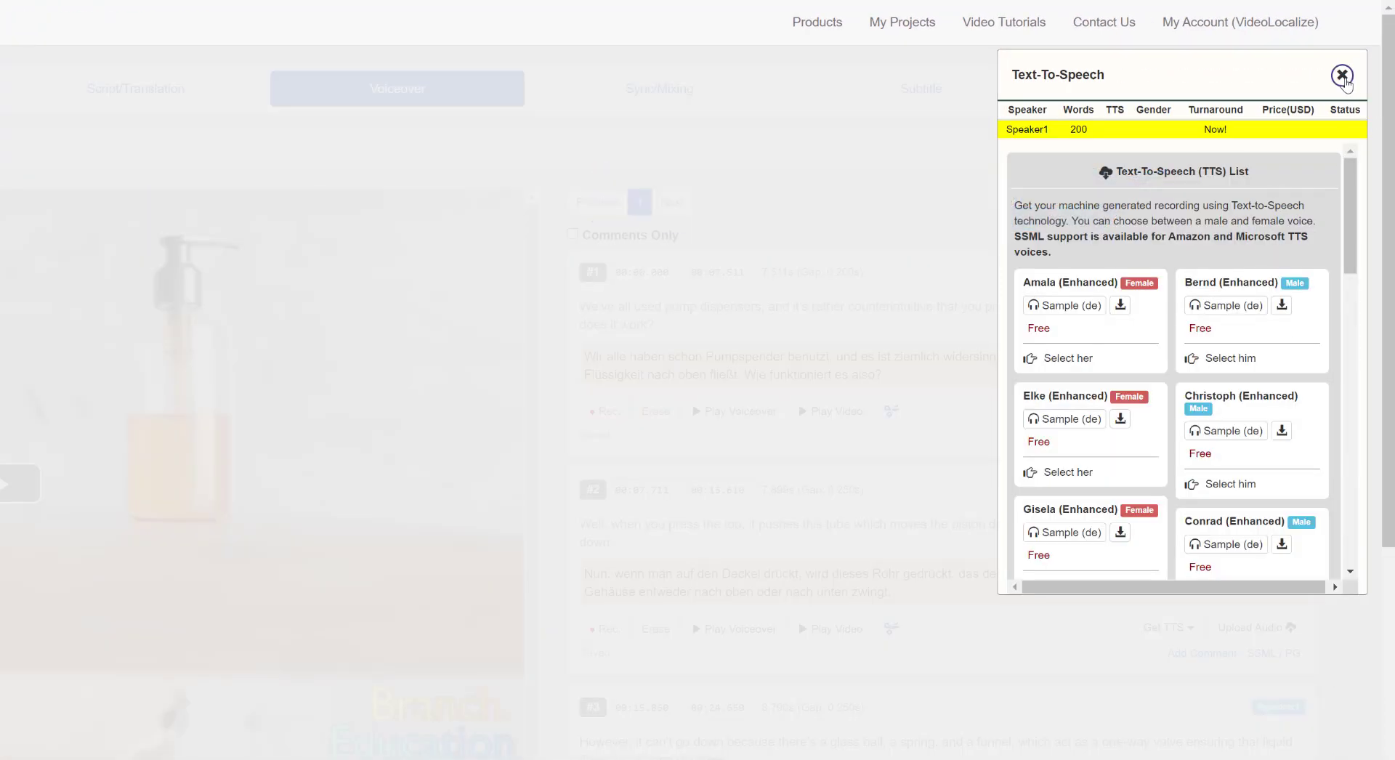
click(1342, 75)
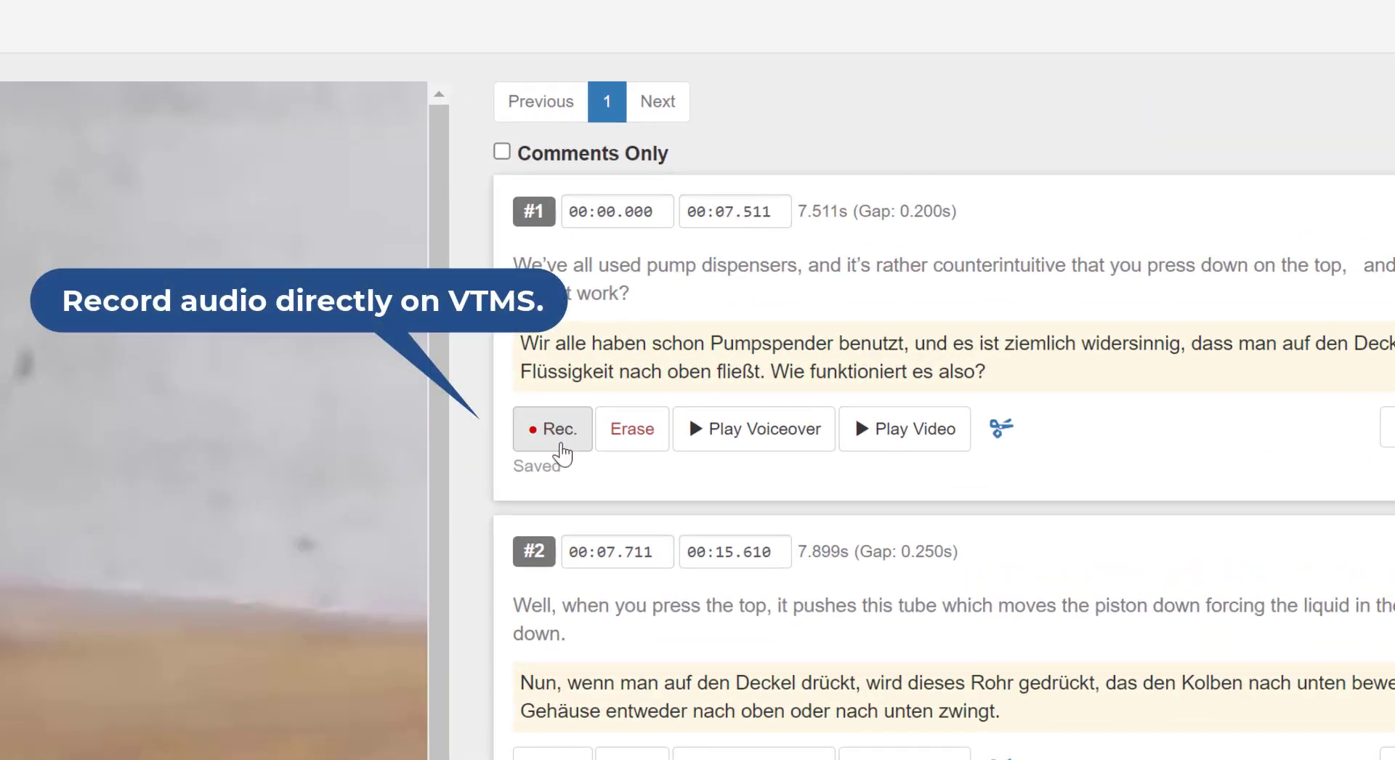
Record a short voiceover take for segment #1 and stop the recording.
click(561, 445)
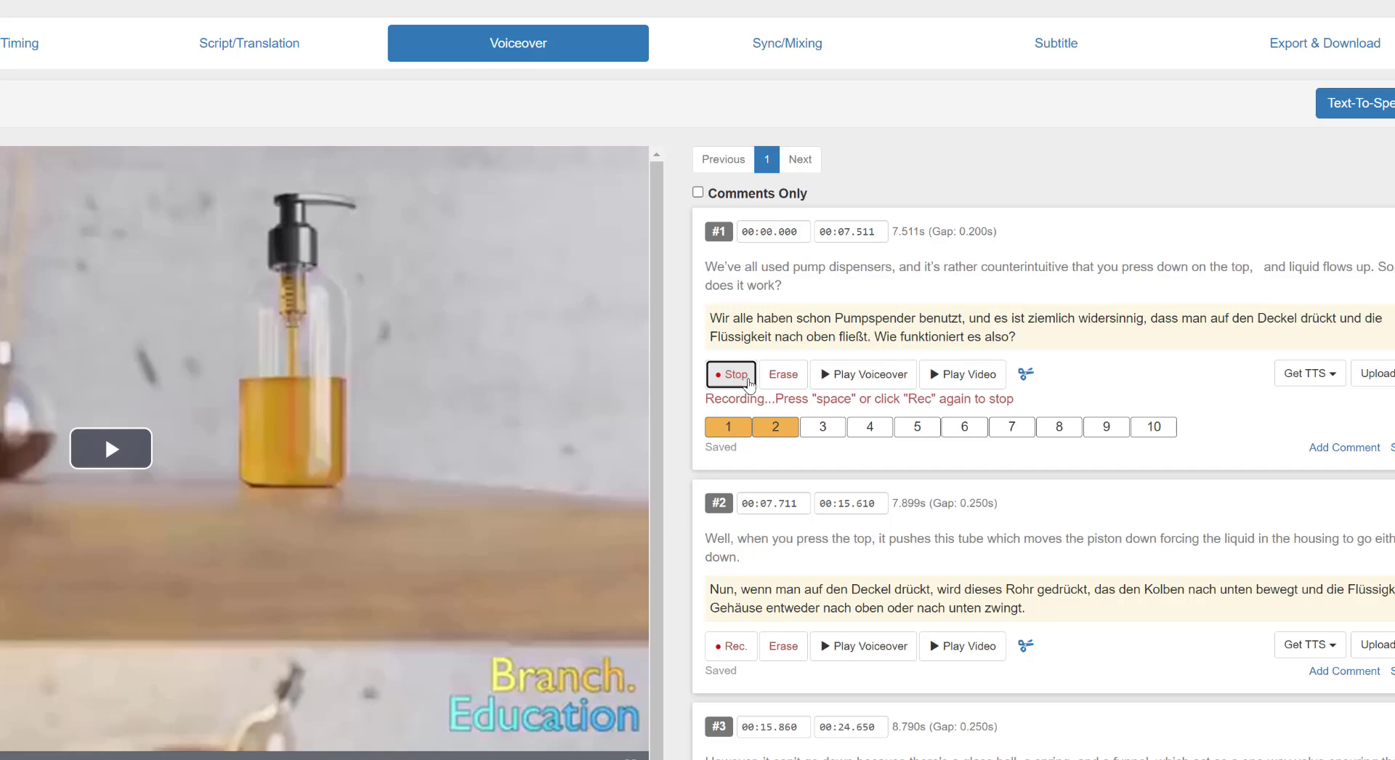
click(579, 443)
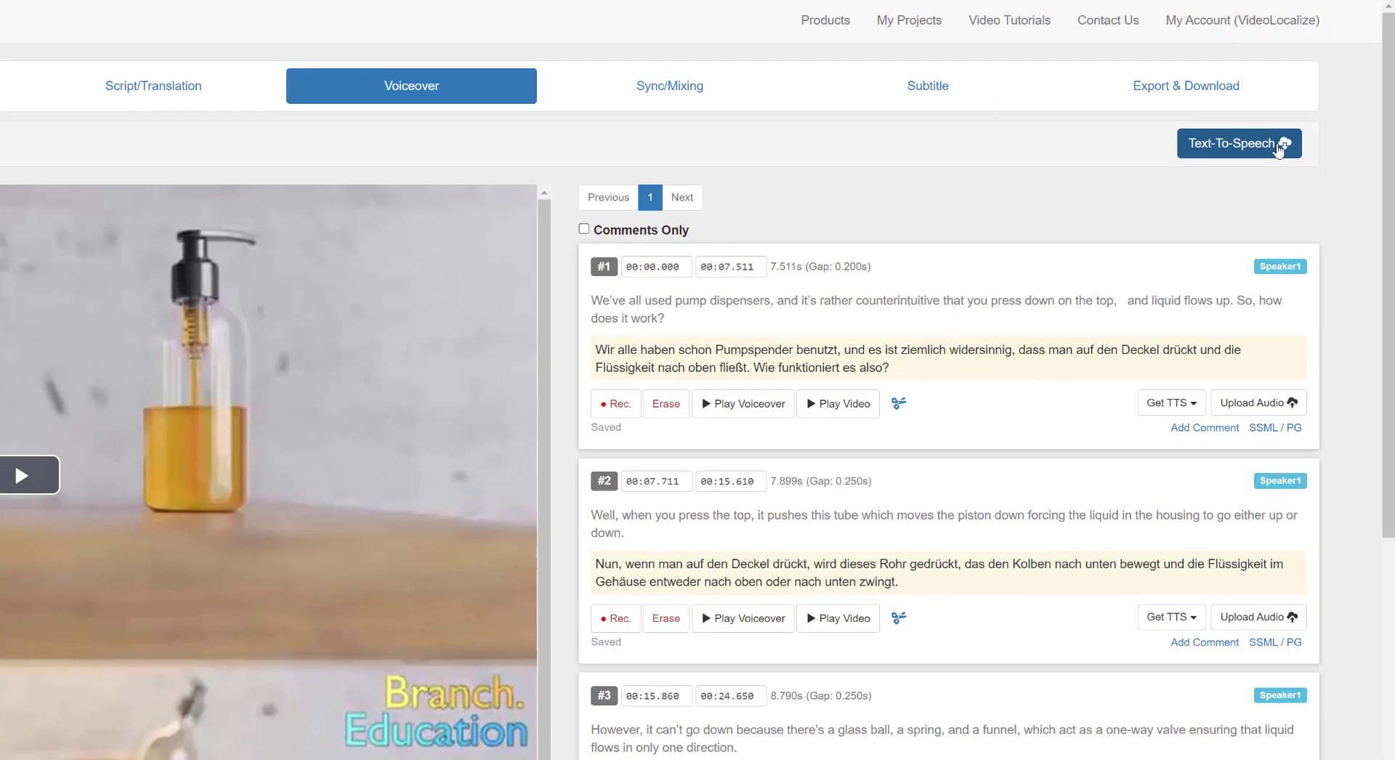
Open the Text-To-Speech voice list, browse it and play the sample of the Amala (Enhanced) voice.
click(1279, 145)
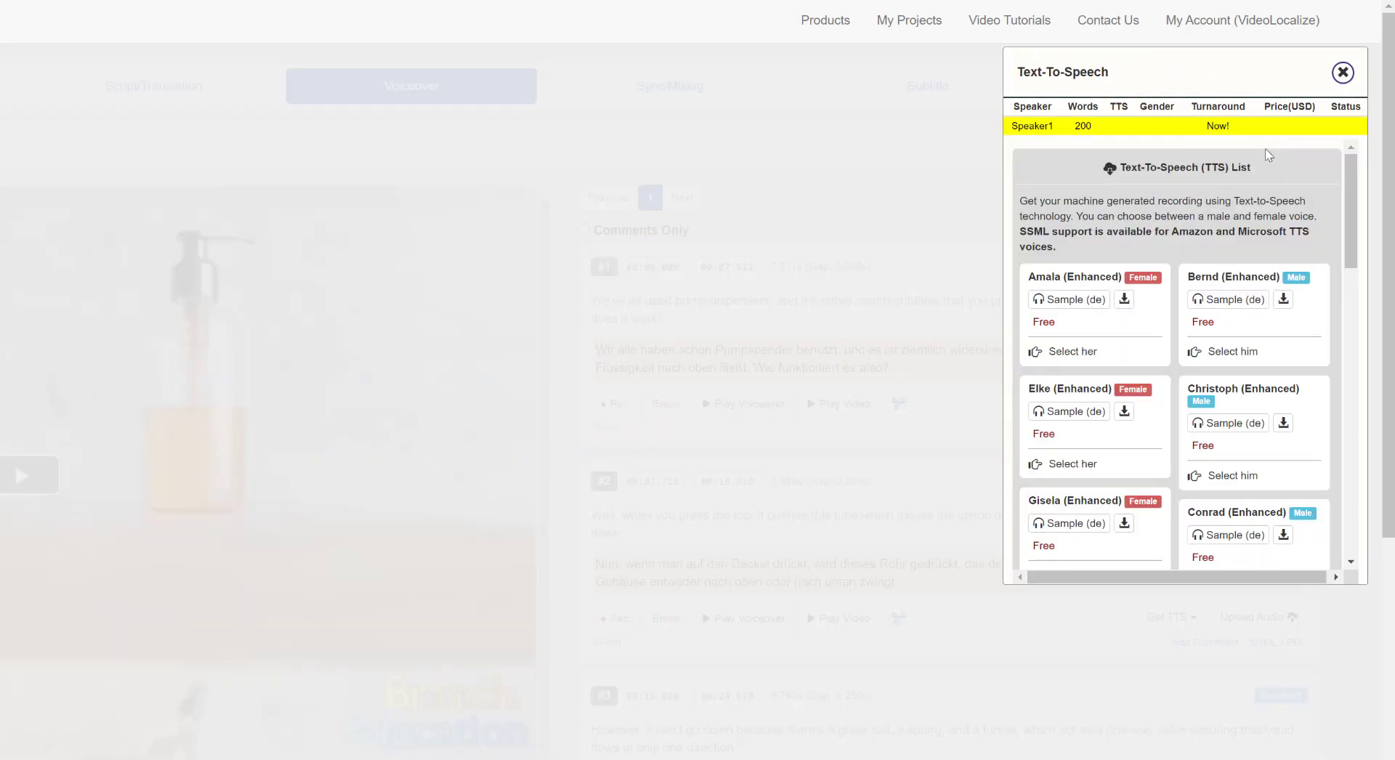
scroll(1167, 390, down, 10)
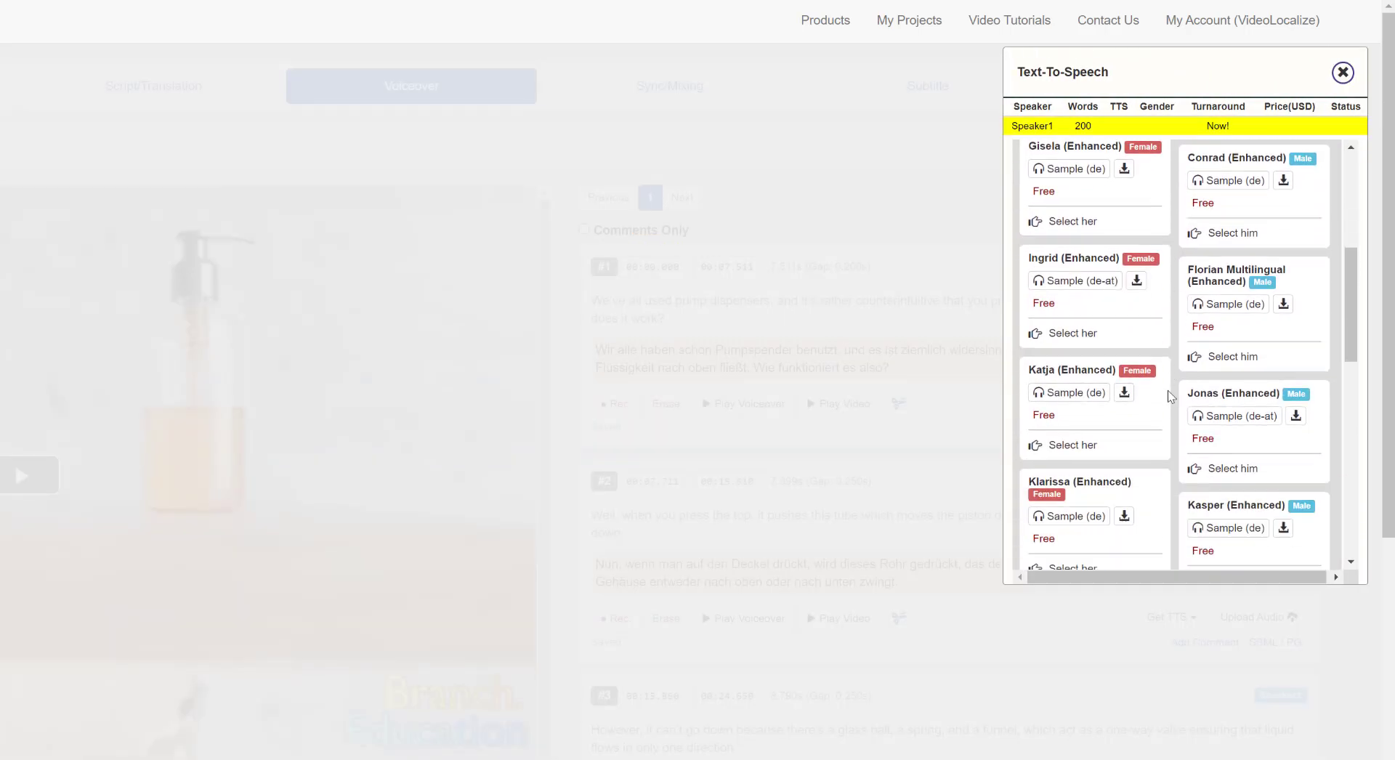
scroll(1168, 390, up, 10)
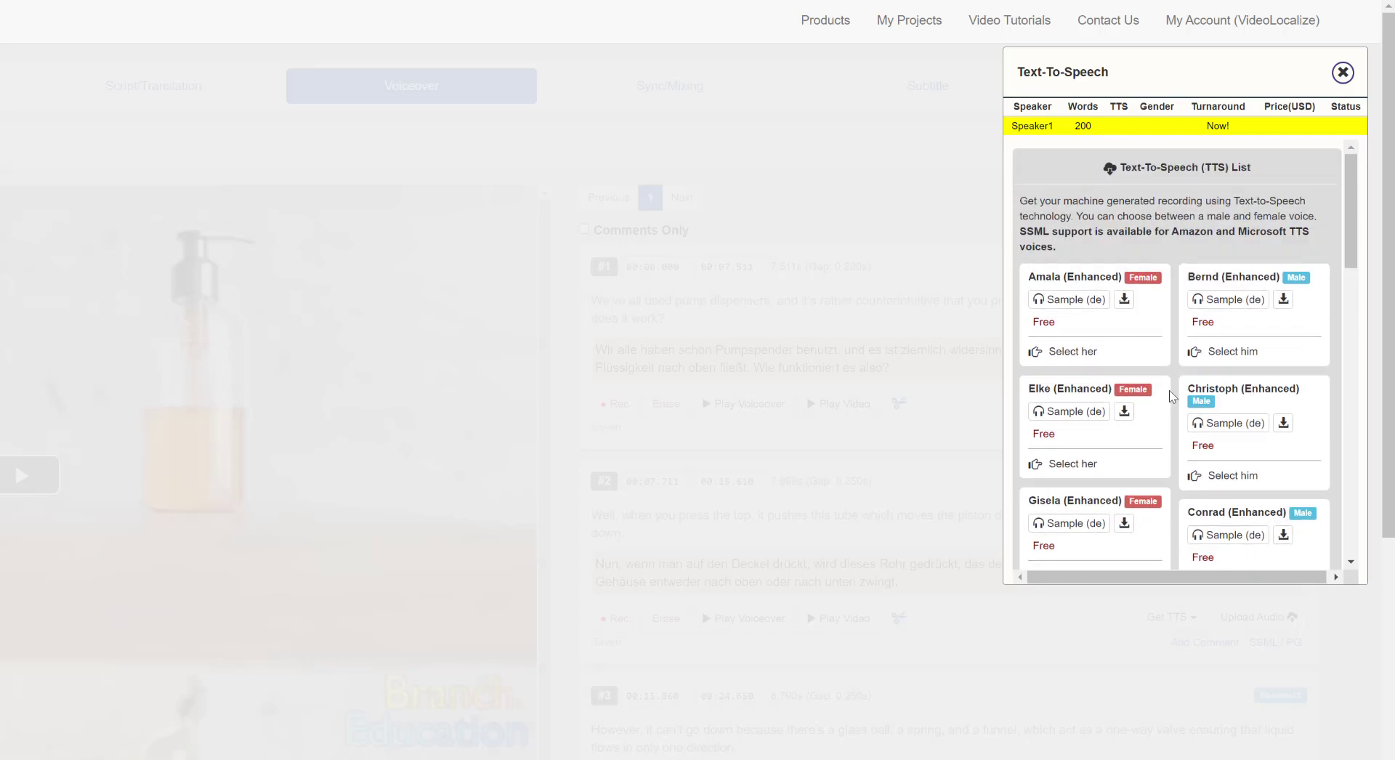
click(1067, 301)
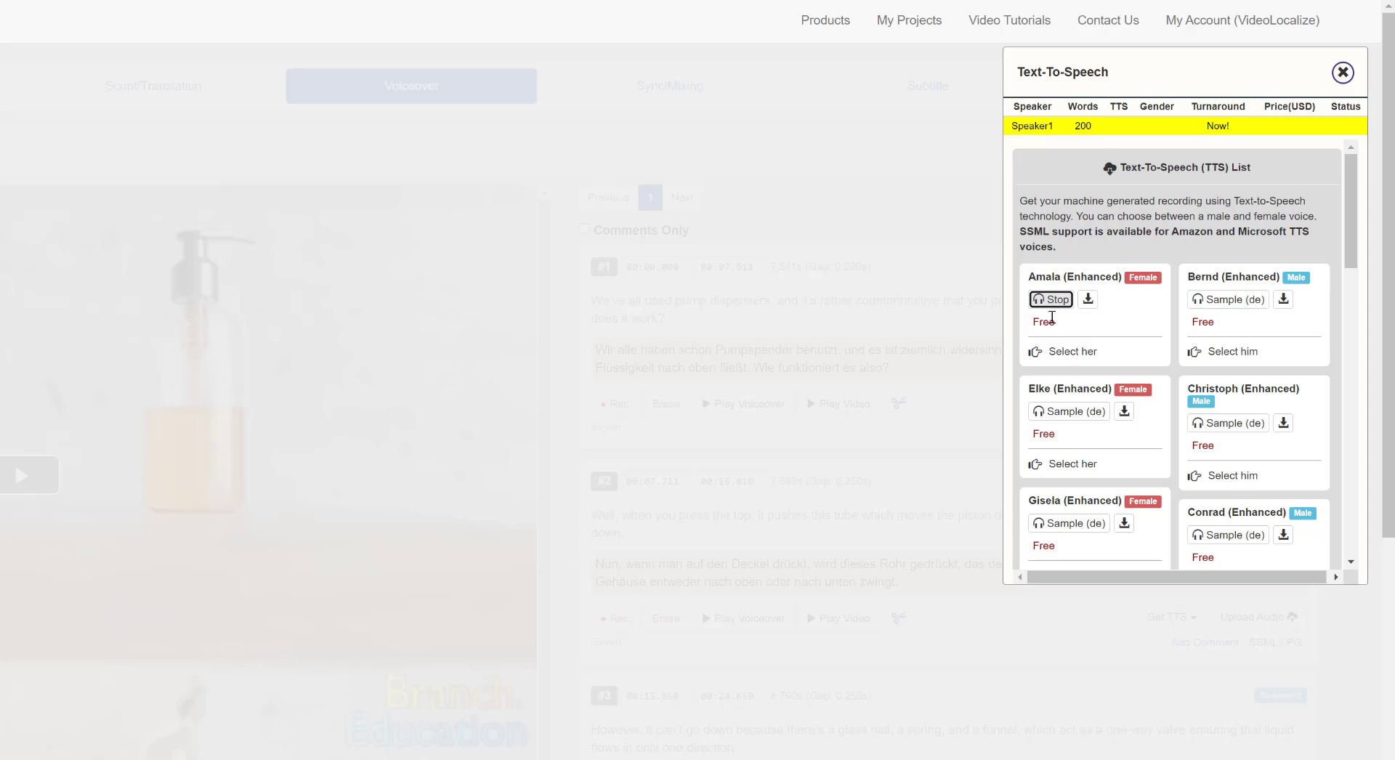
click(1052, 305)
Listen to the Conrad (Enhanced) voice sample and choose that voice for Speaker1.
scroll(1182, 393, down, 6)
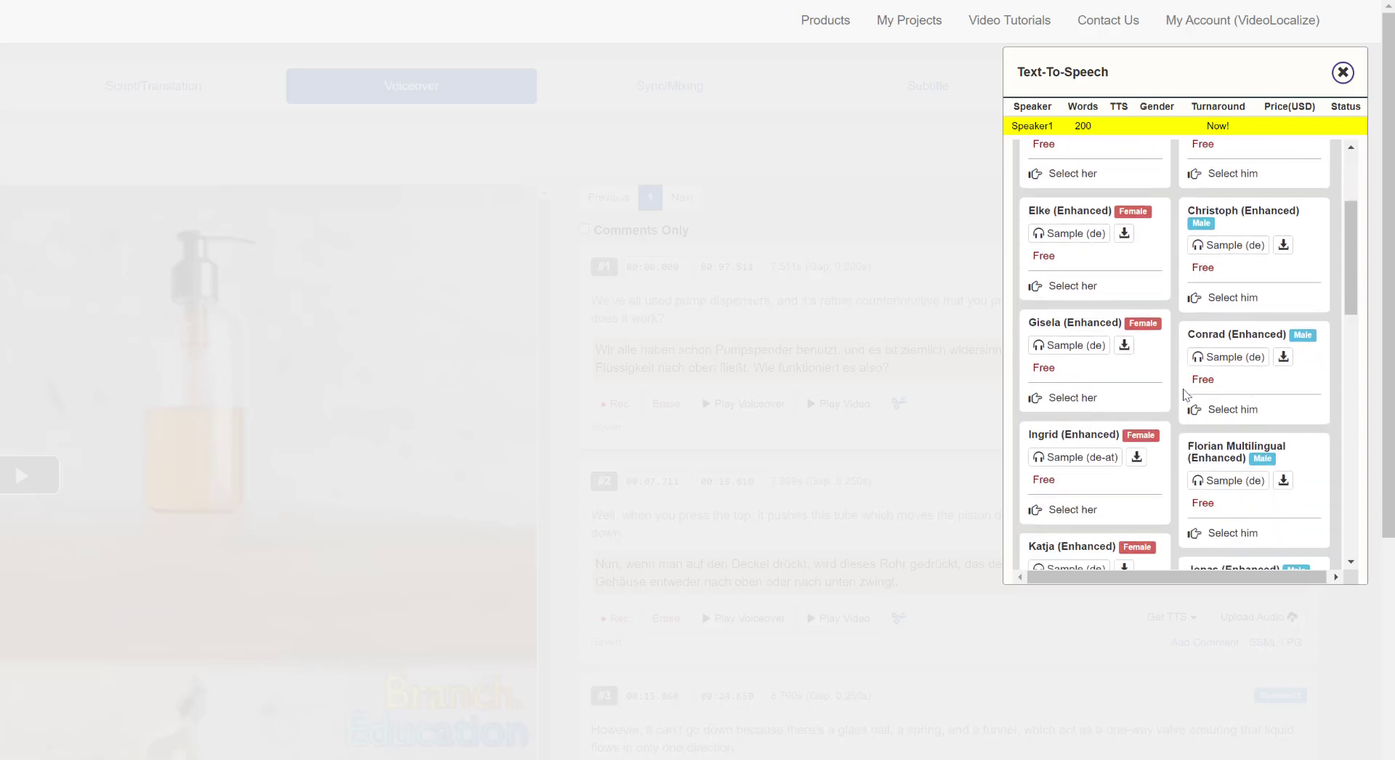
scroll(1191, 389, up, 4)
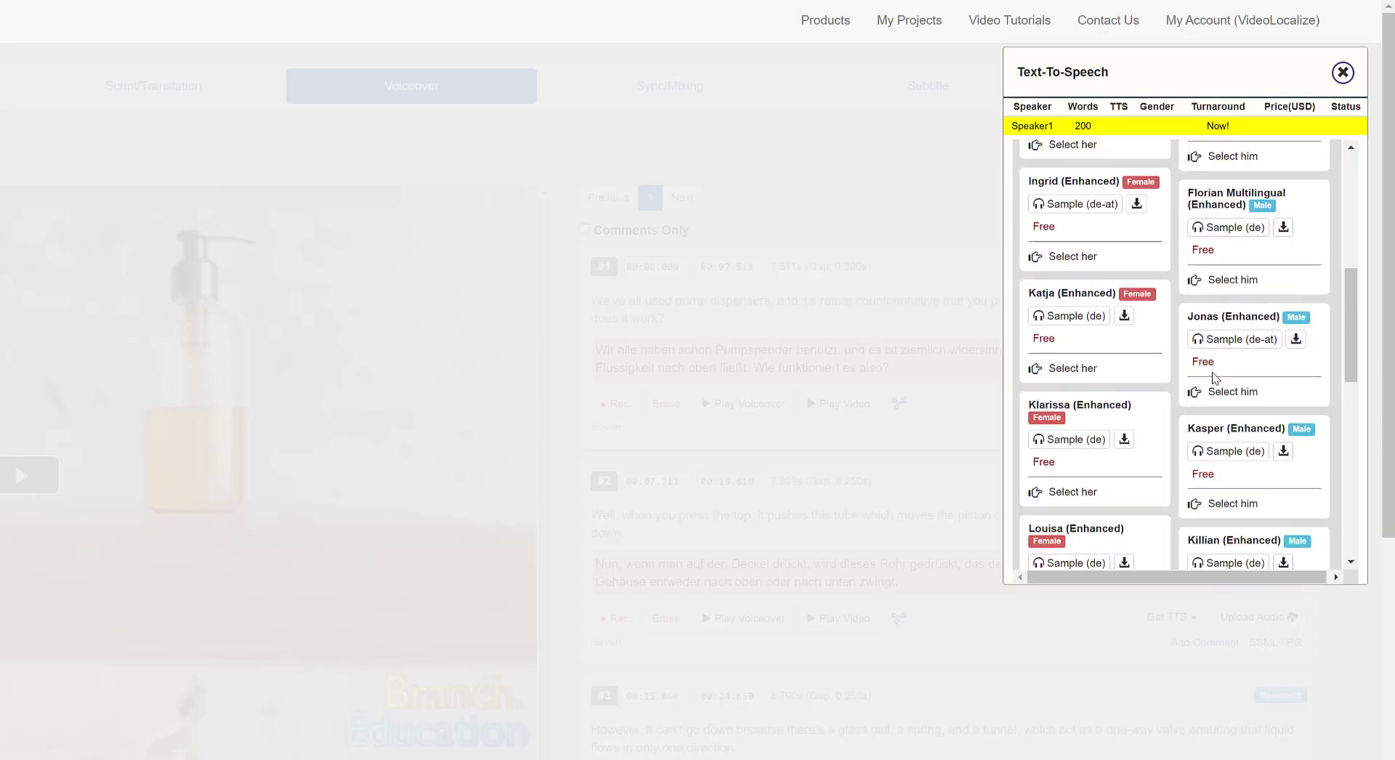
click(1225, 361)
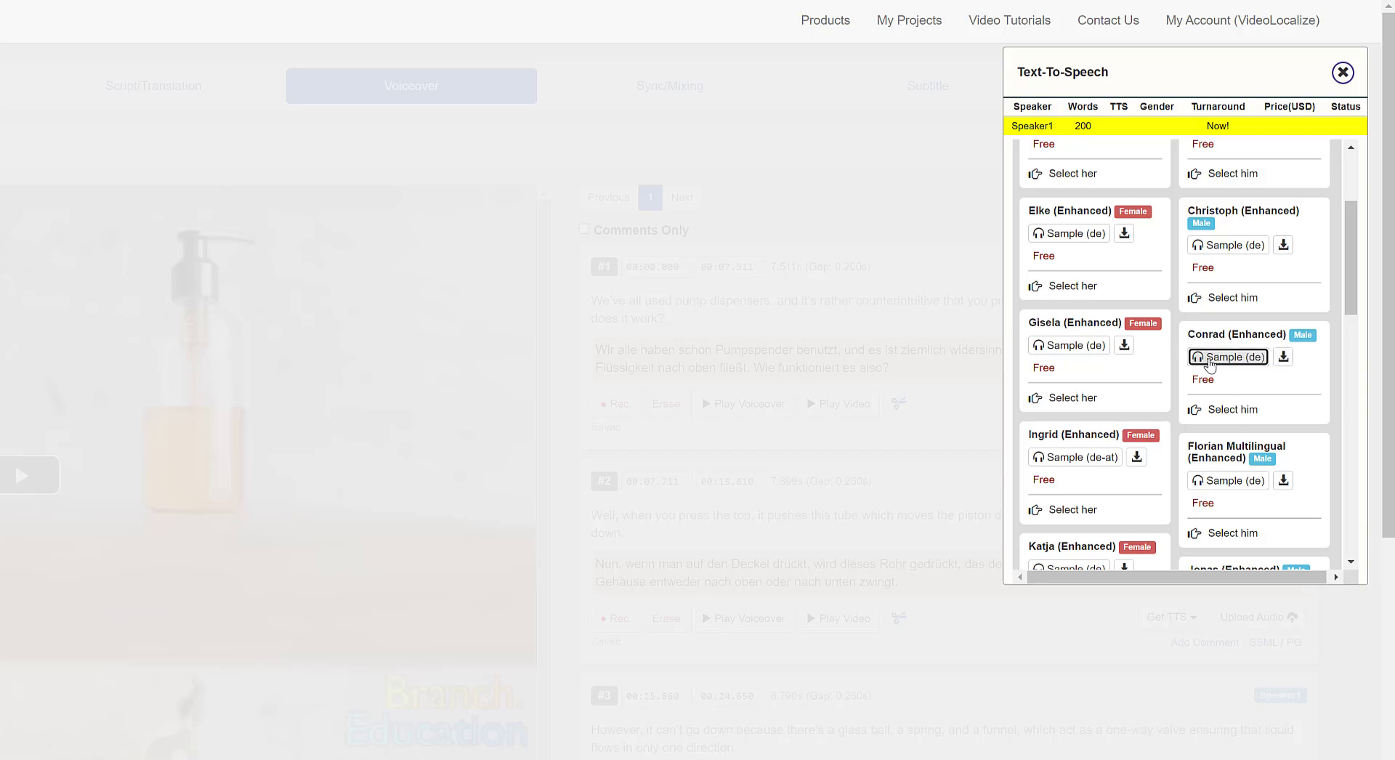
click(1250, 418)
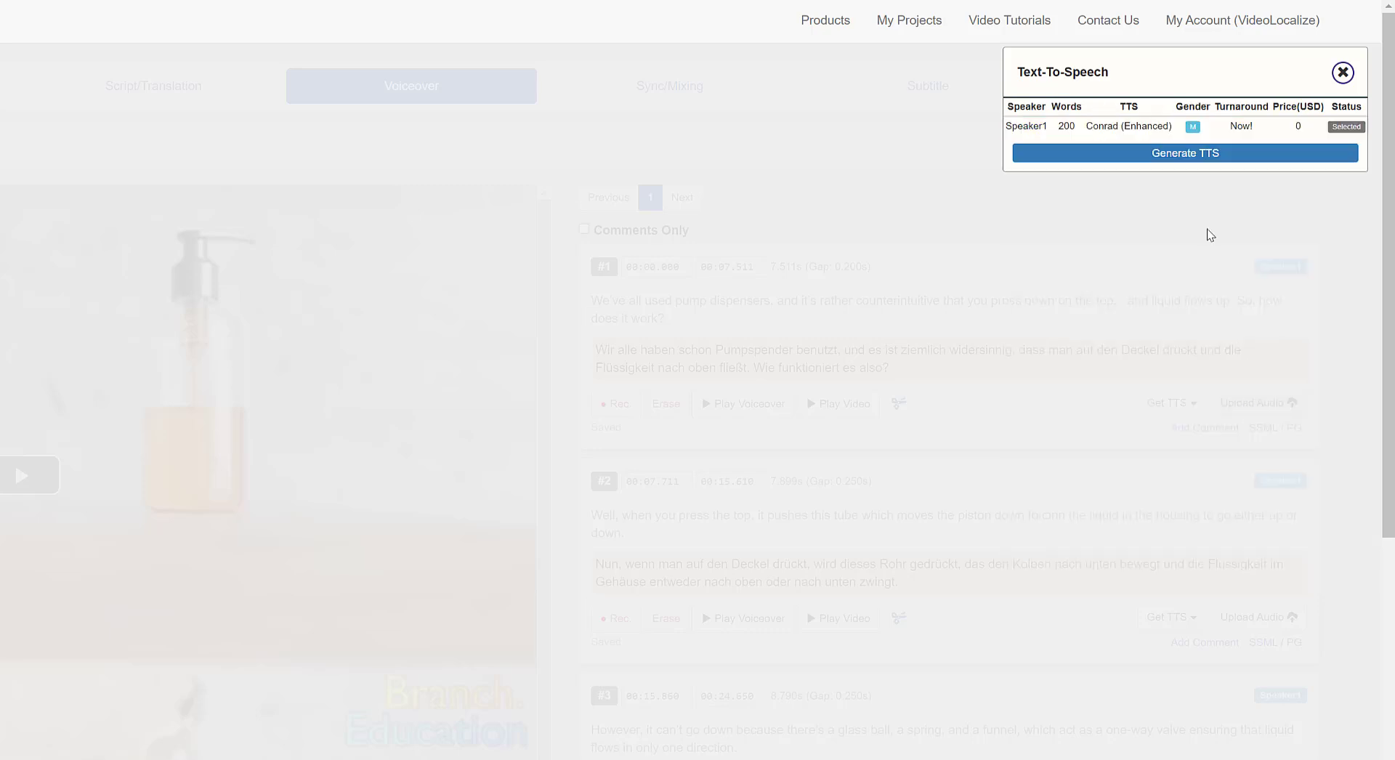
Generate the text-to-speech voiceover and play back segment #1.
click(1192, 154)
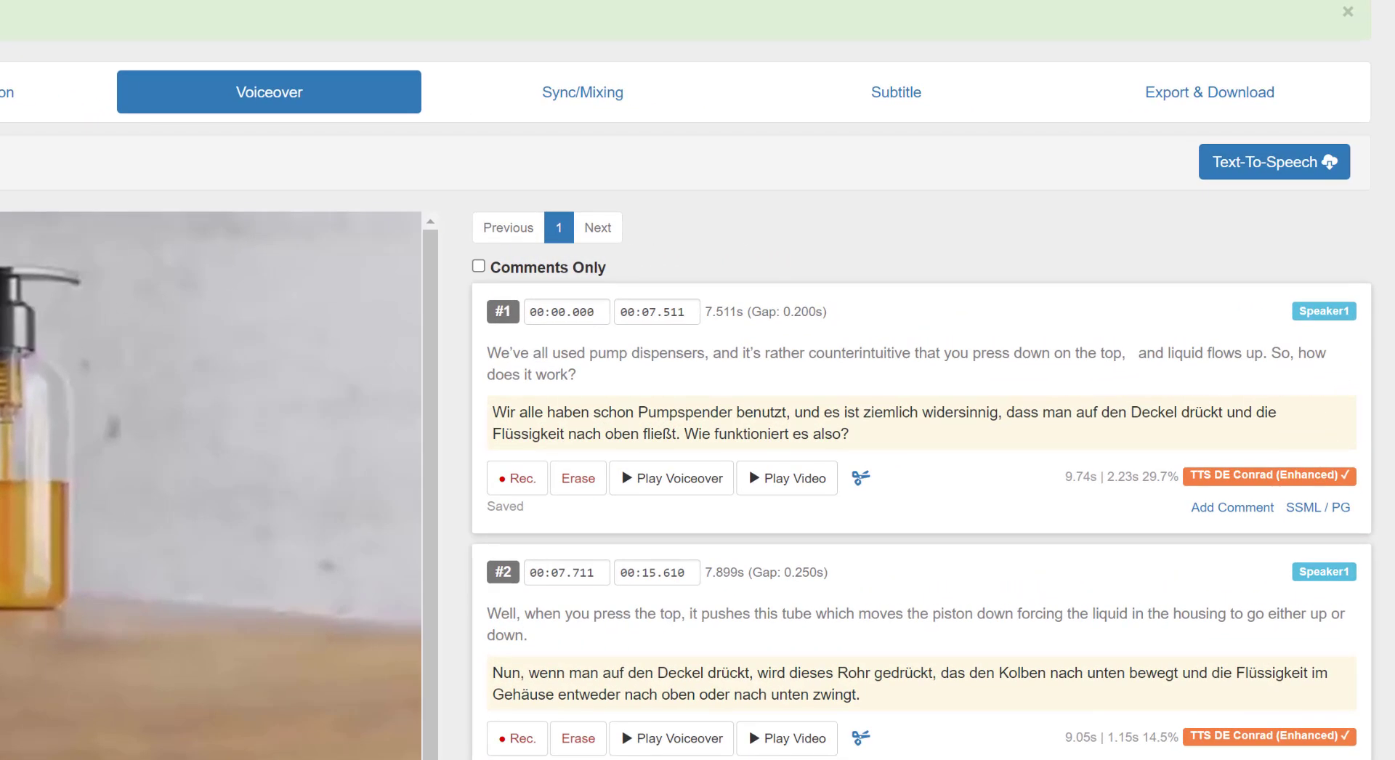
click(674, 483)
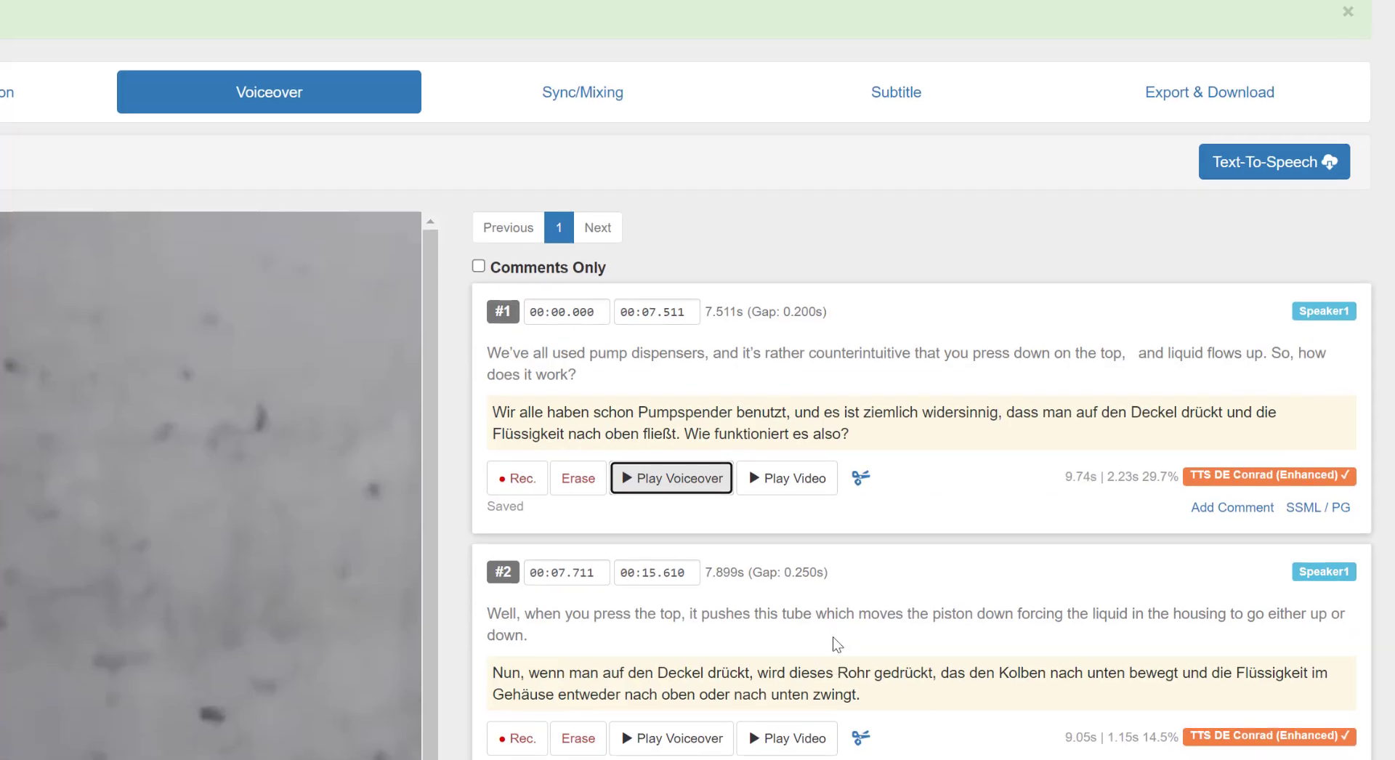
In segment #1's SSML, insert a 300 ms break before "Wie funktioniert es also?".
click(1343, 511)
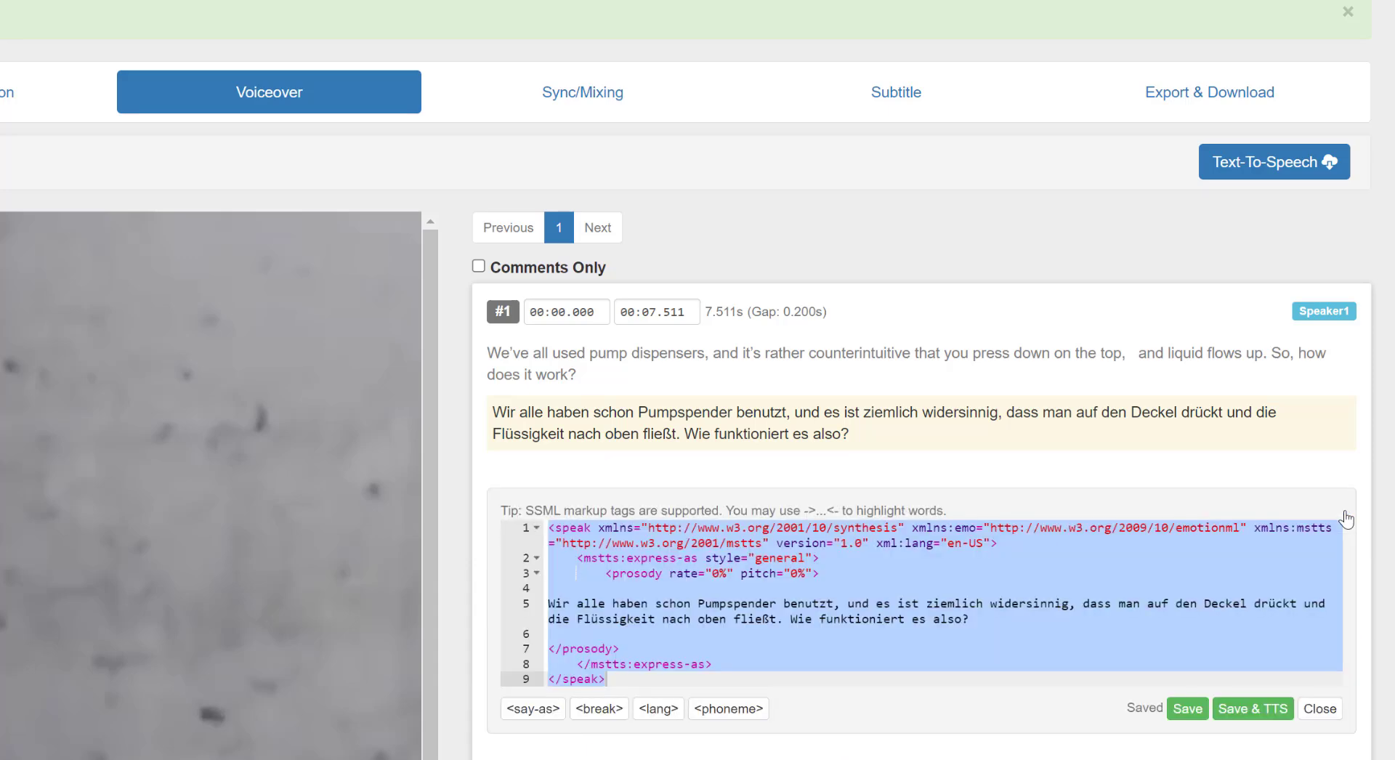
click(980, 617)
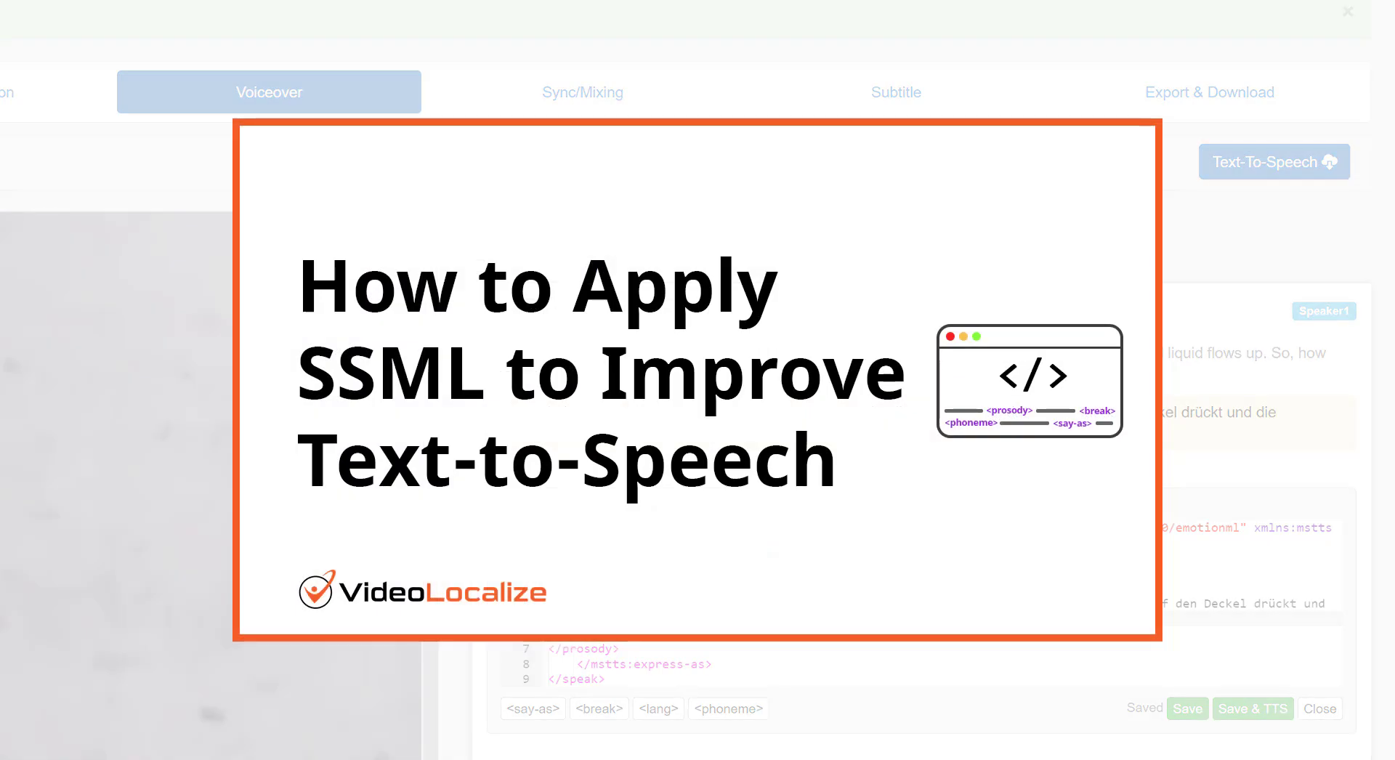
click(602, 711)
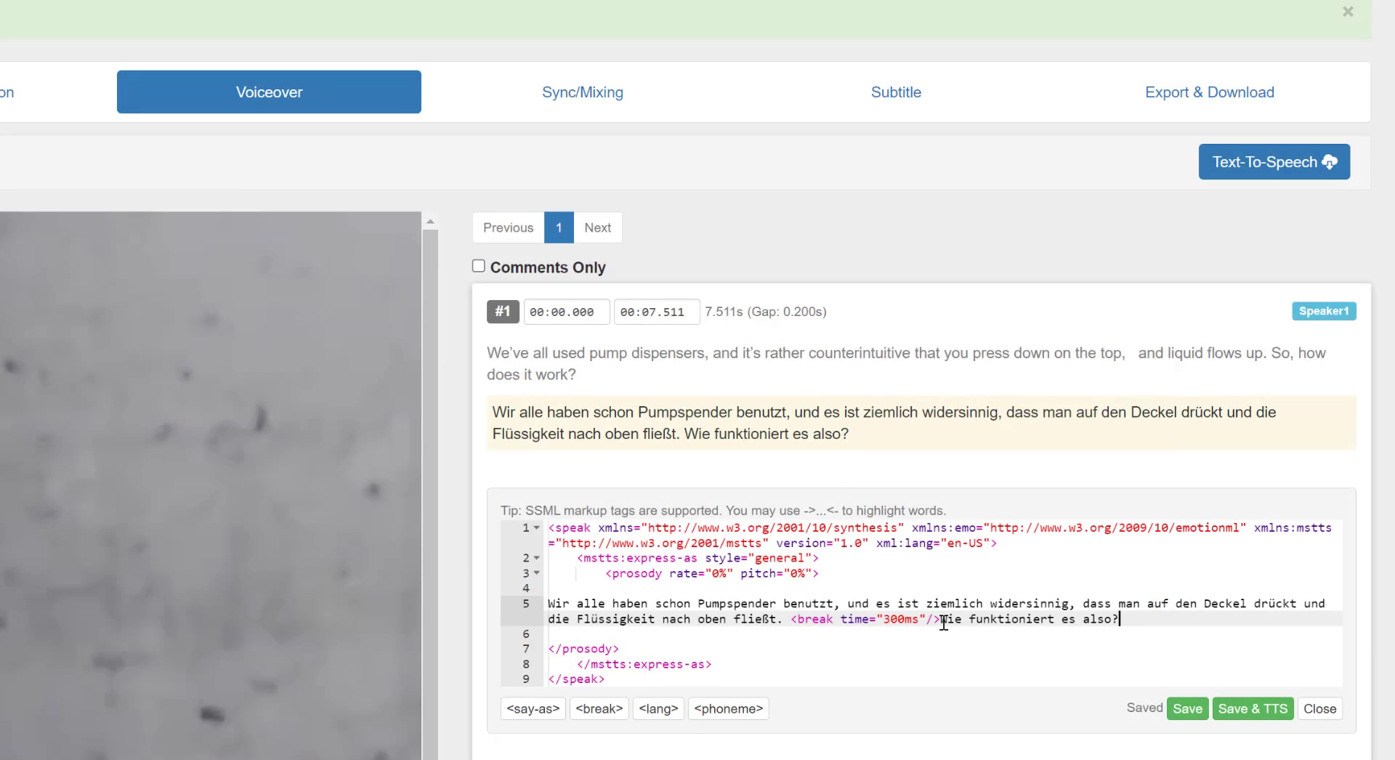
Remove the 300 ms break from segment #1's SSML, then save and regenerate its speech.
drag(942, 621, 787, 623)
click(792, 624)
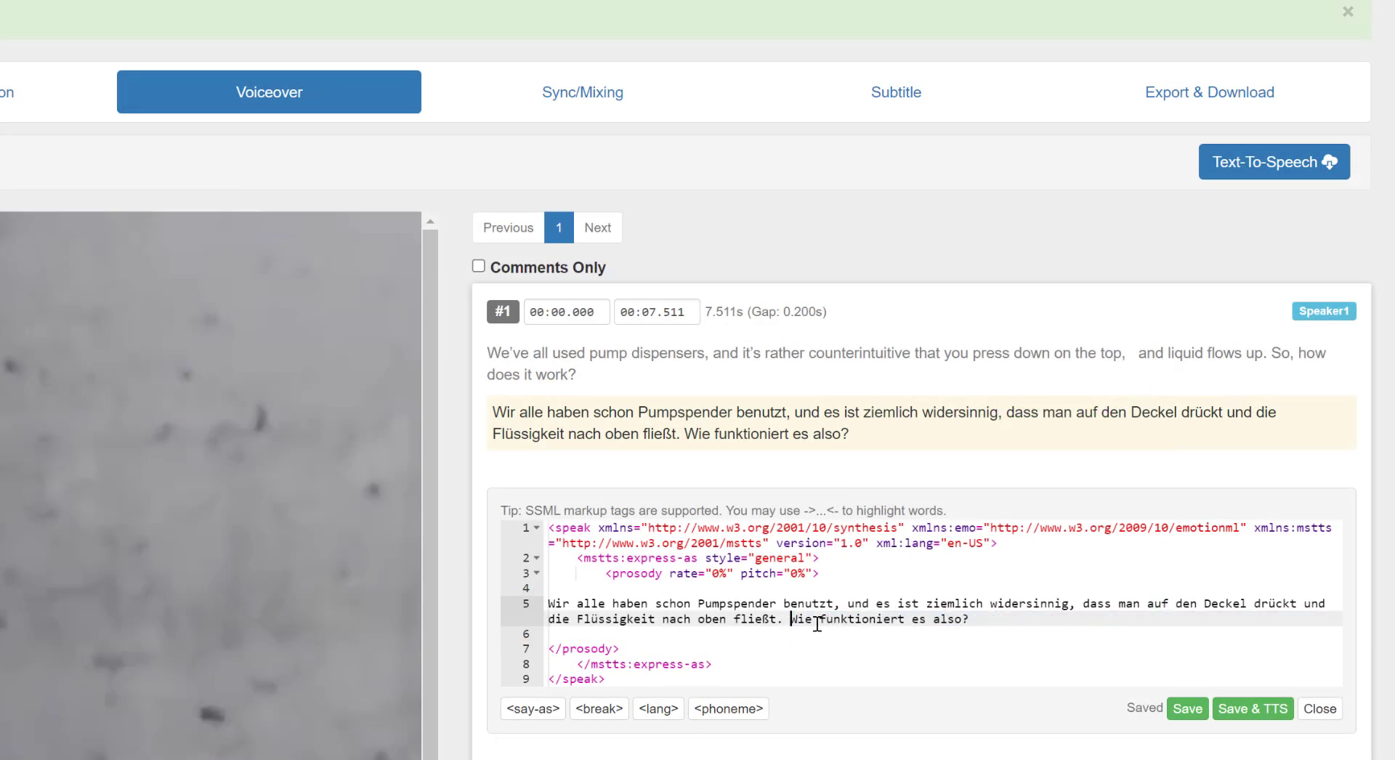
click(1252, 708)
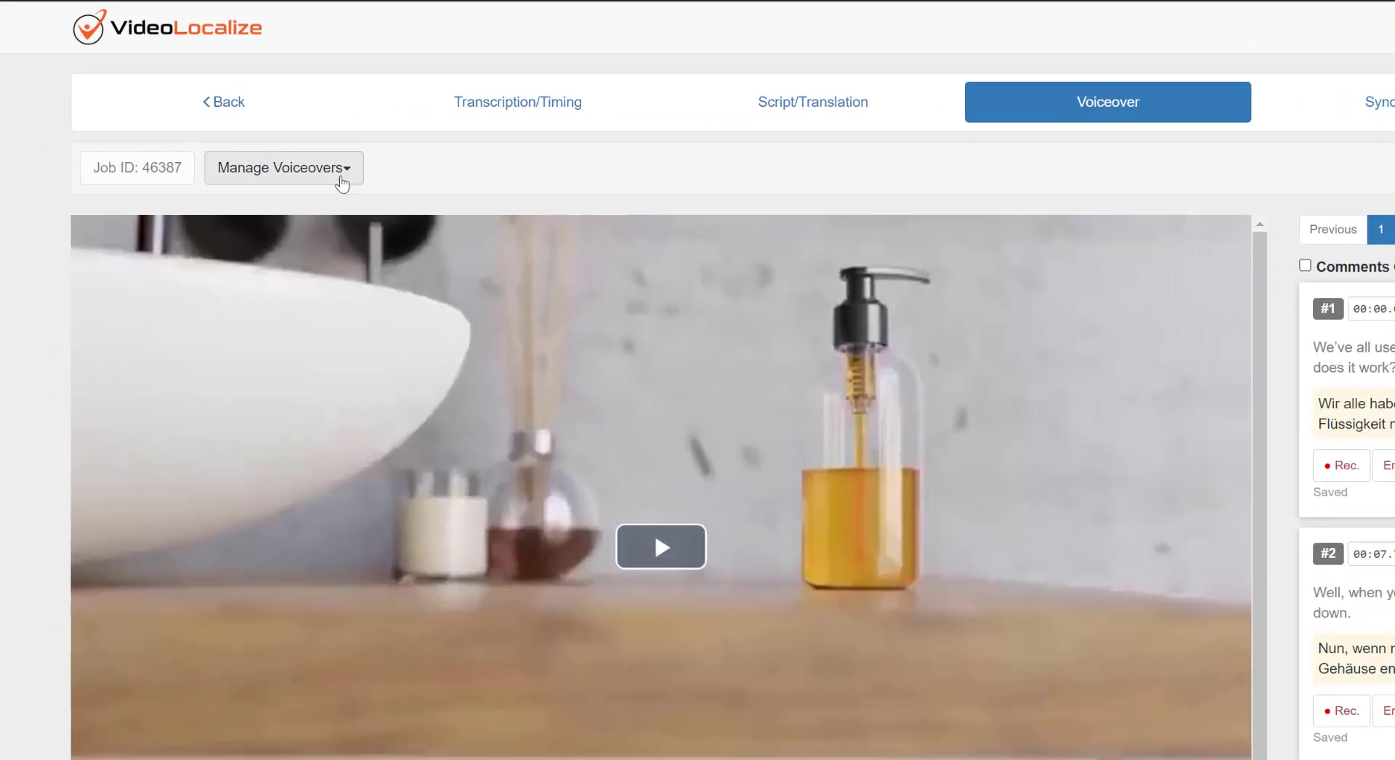
Upload Voiceover_full.mp3 as the single voiceover file for Speaker1 and process it.
click(207, 157)
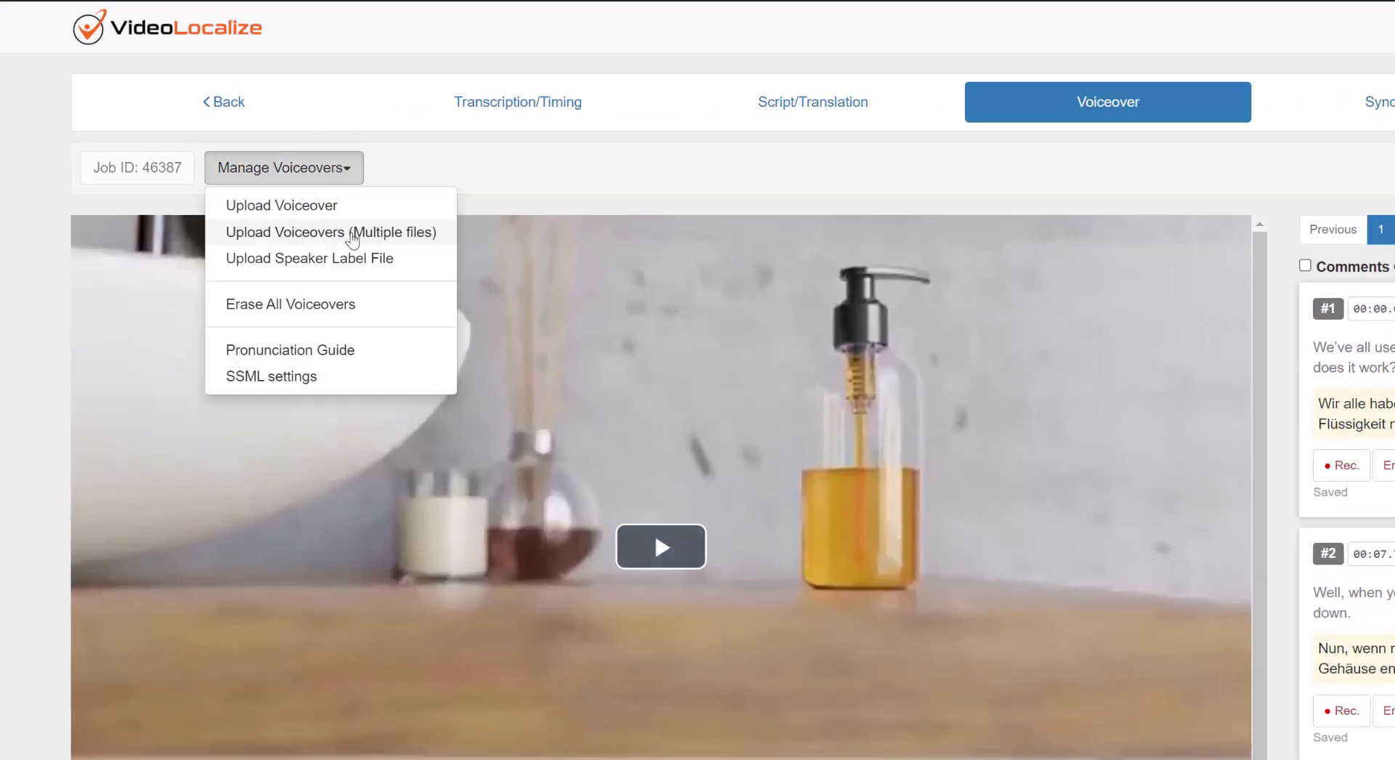
click(347, 207)
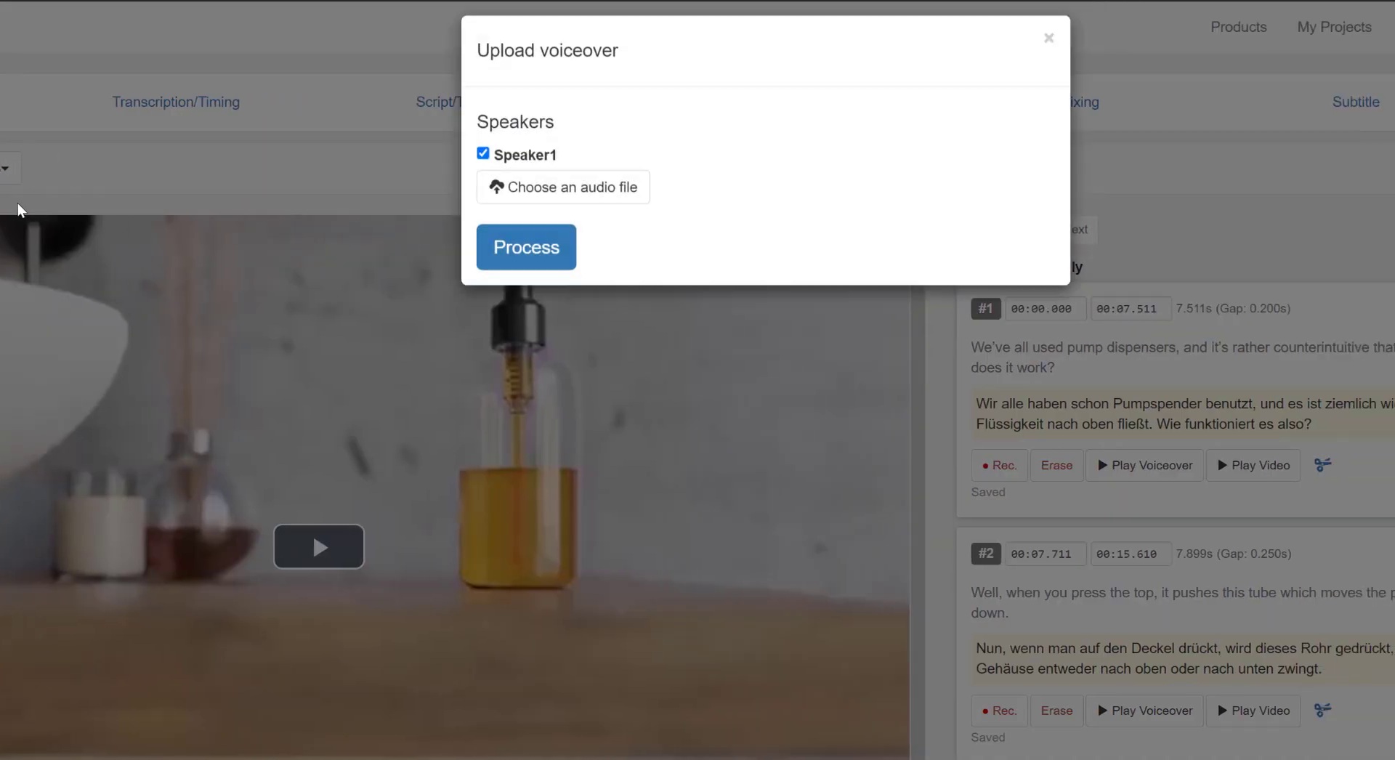
click(563, 188)
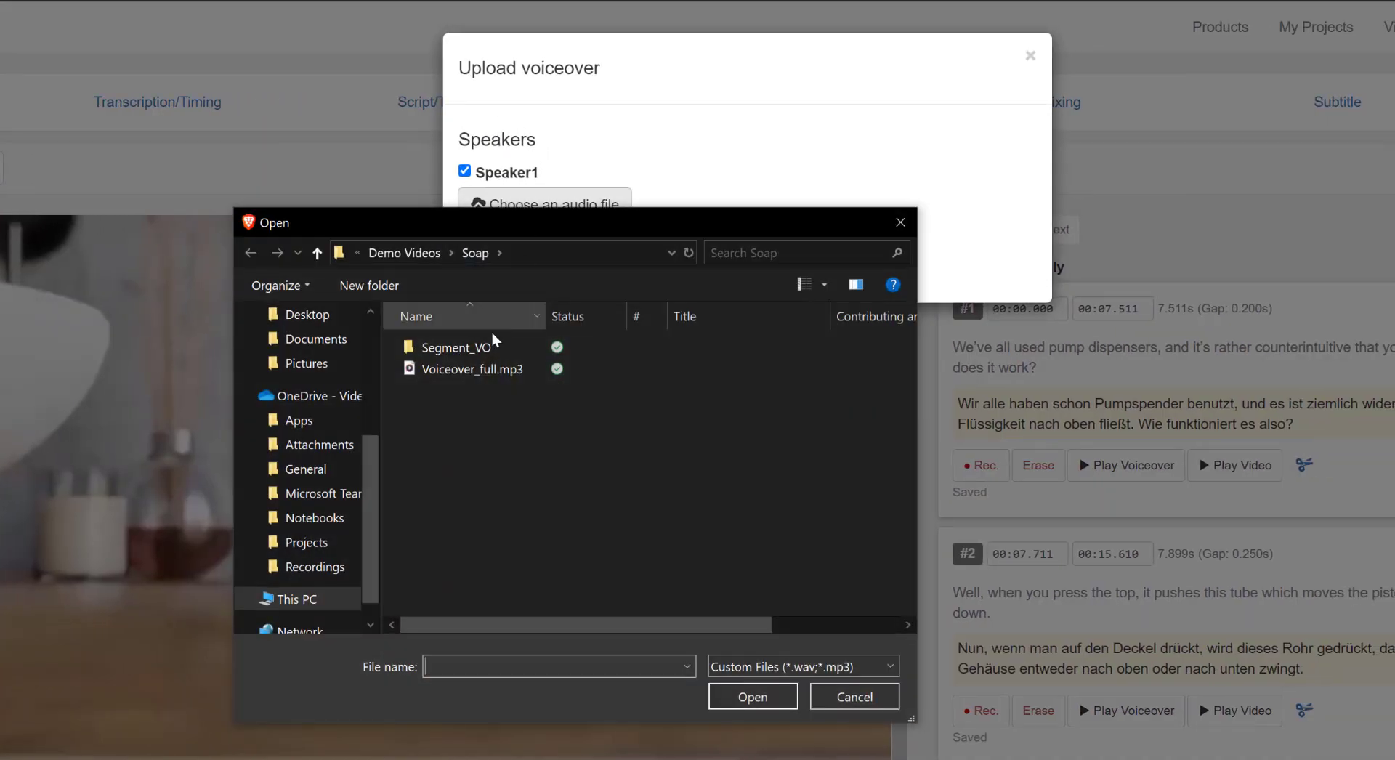
click(487, 371)
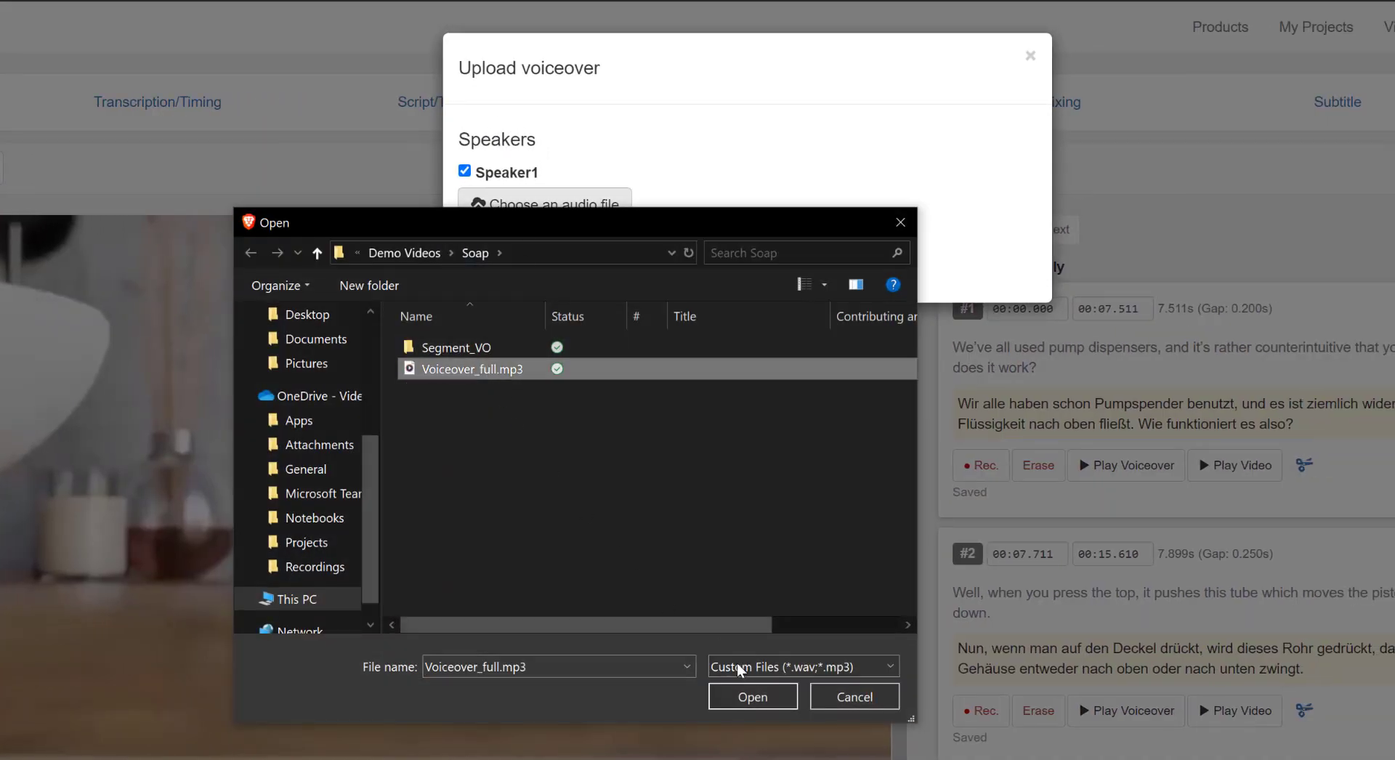
click(752, 697)
click(508, 325)
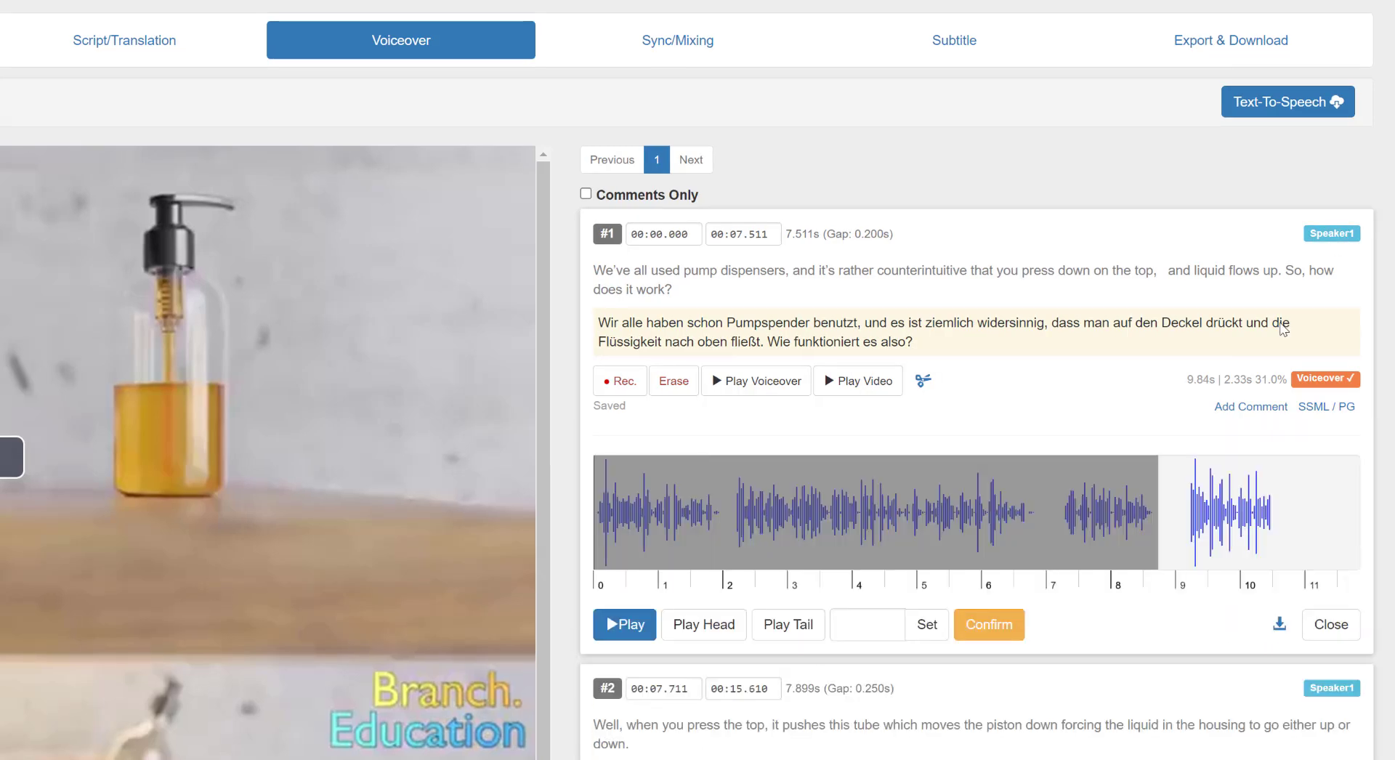
Play the head and tail of the audio cuts for segments #1 and #2 to check their boundaries.
click(708, 637)
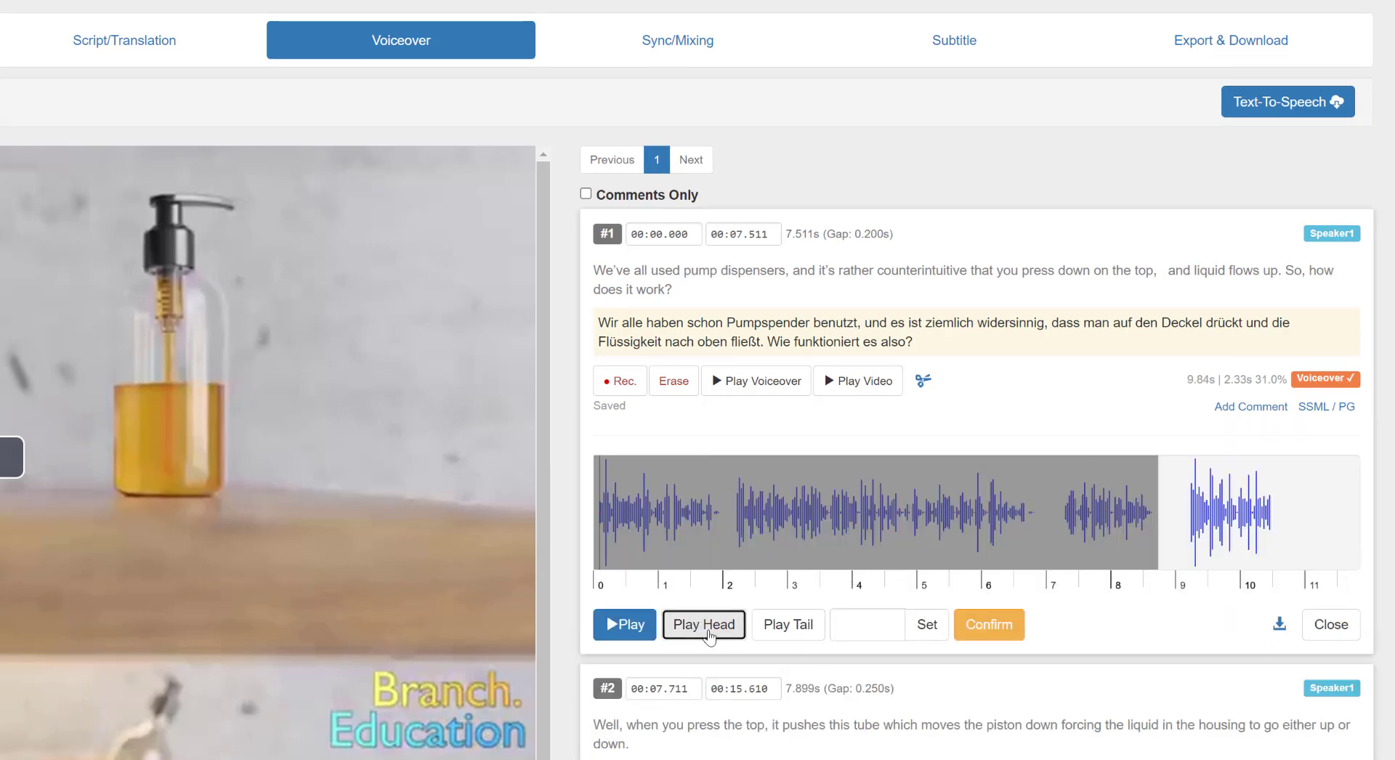
click(789, 627)
scroll(940, 656, down, 3)
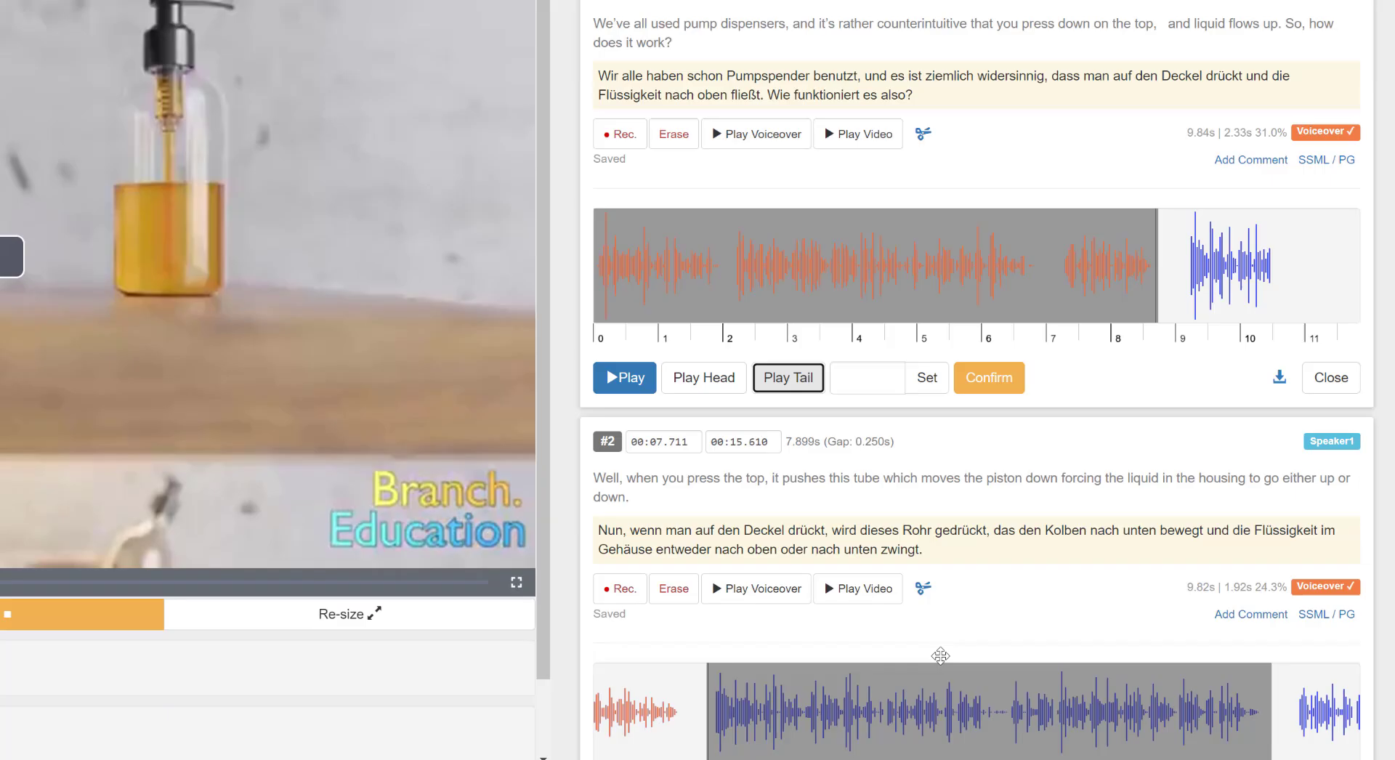
scroll(940, 656, down, 4)
click(704, 507)
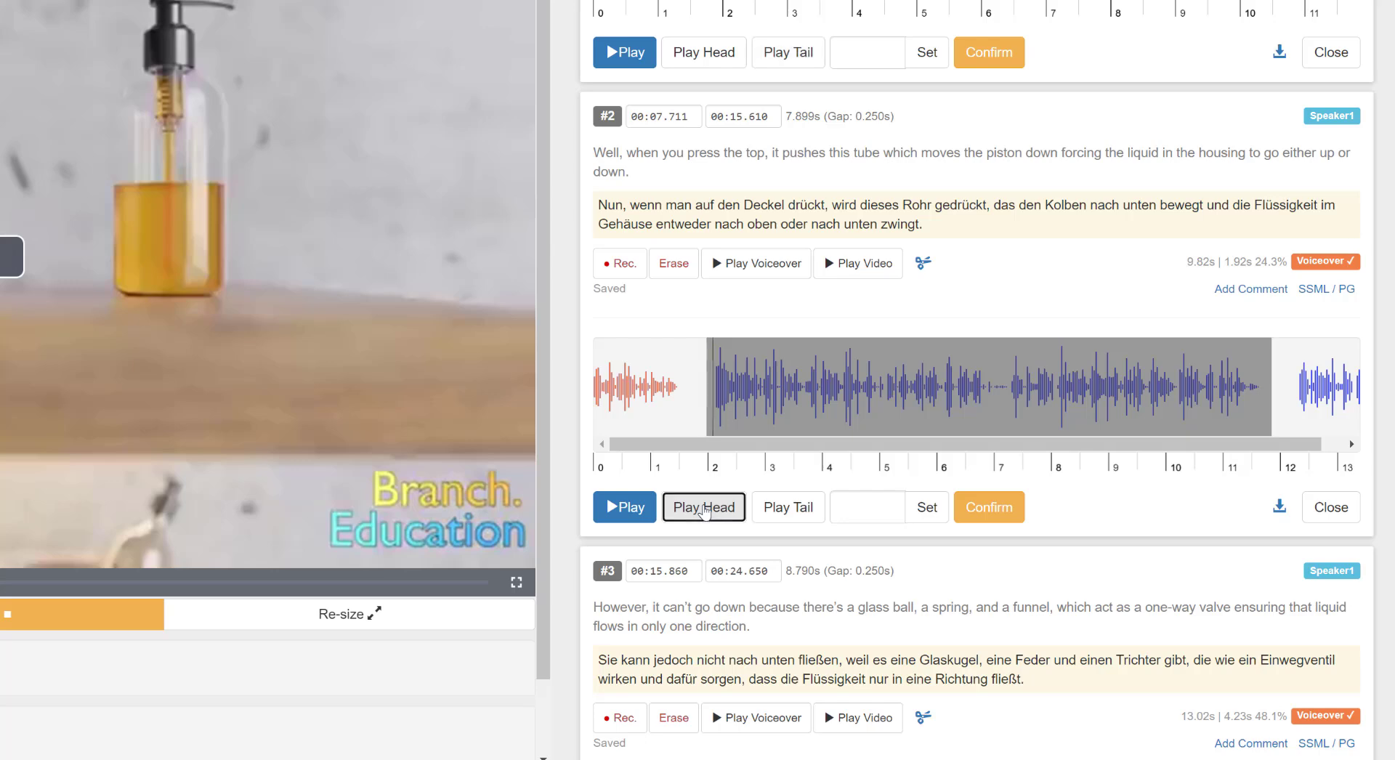
click(791, 512)
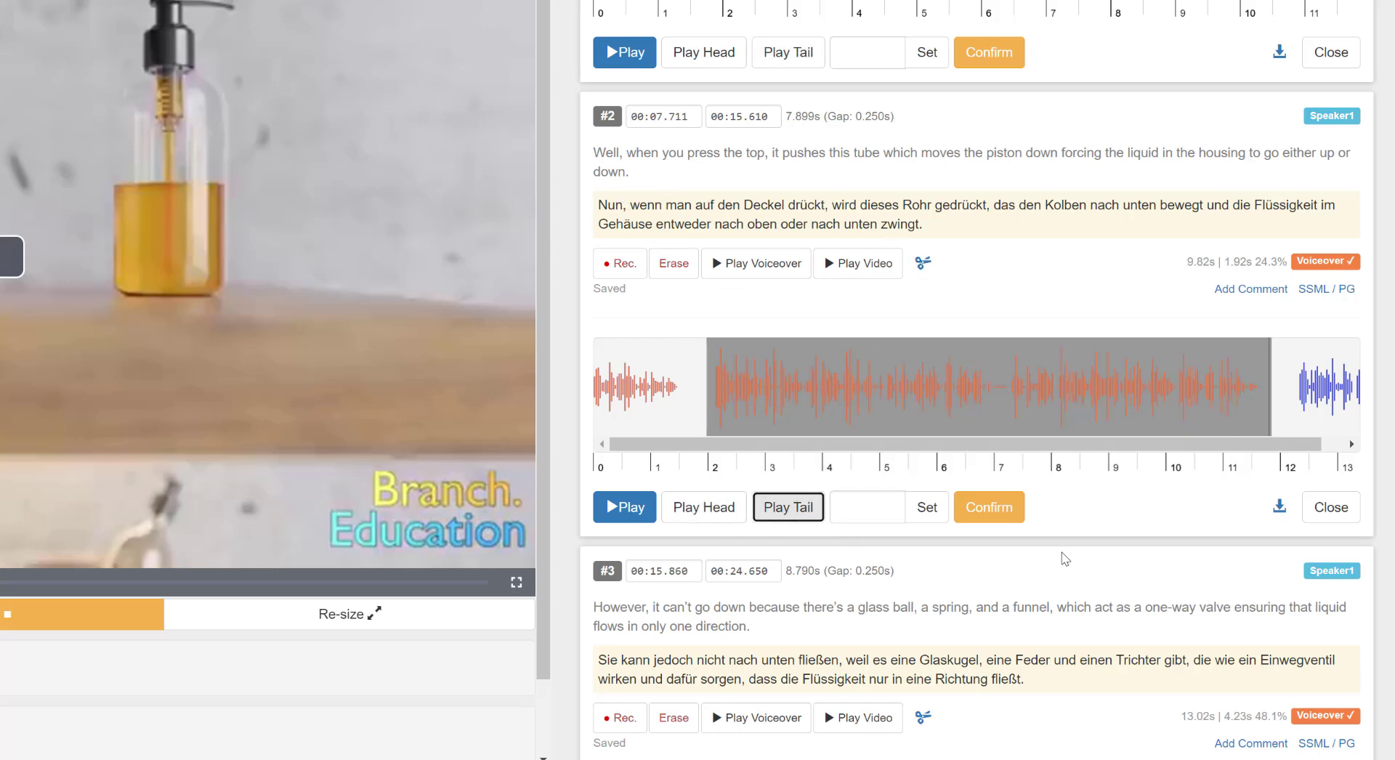
Review the waveform cuts of the remaining segments through #7.
scroll(1060, 560, down, 14)
scroll(1061, 567, down, 8)
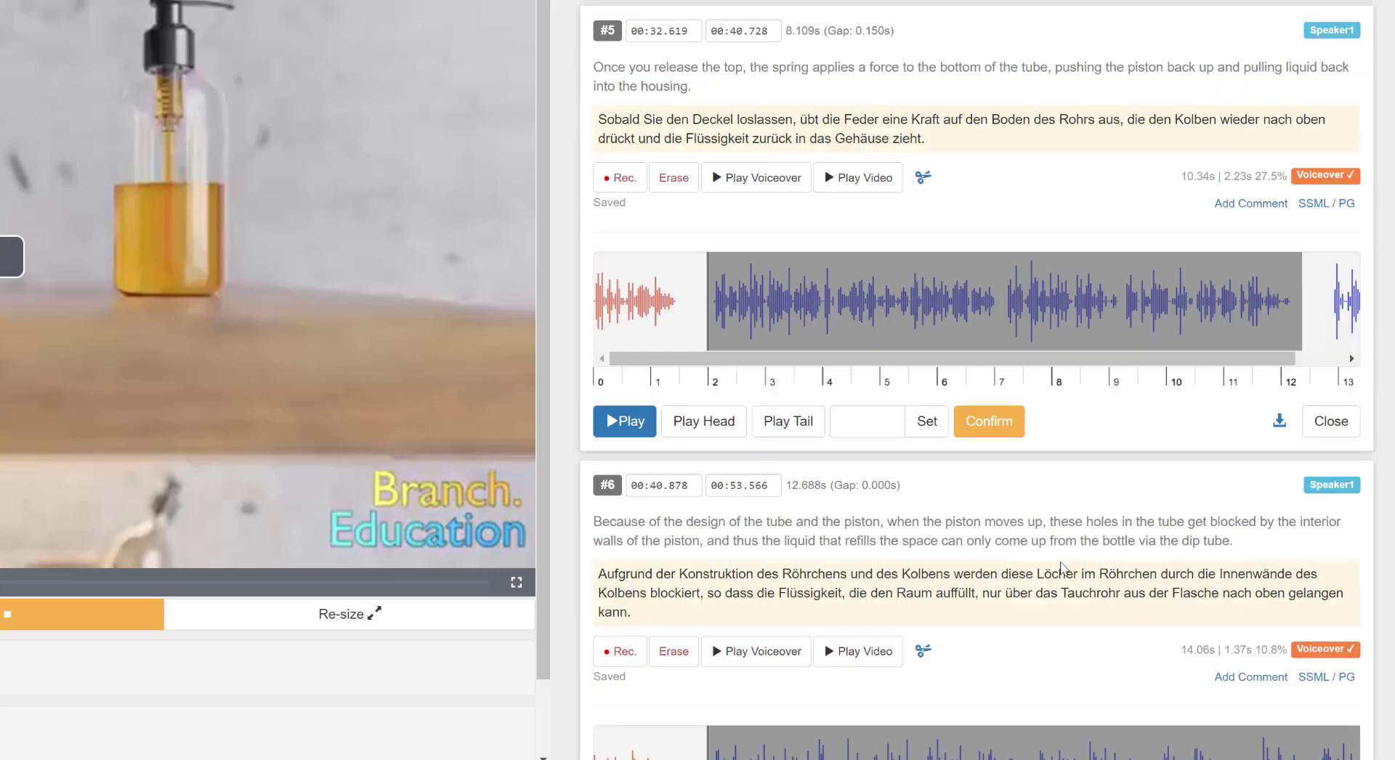
scroll(1060, 566, up, 5)
scroll(1061, 567, down, 6)
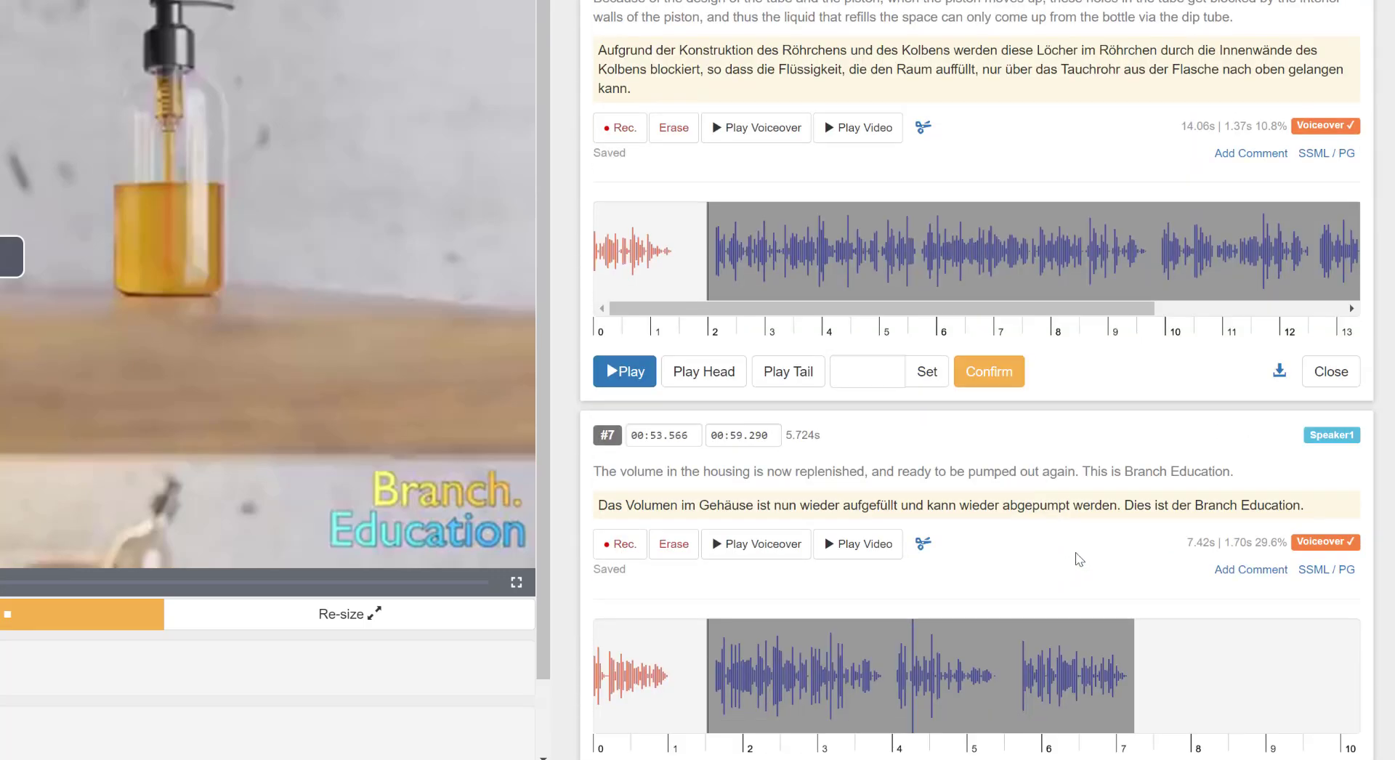
scroll(1079, 559, up, 20)
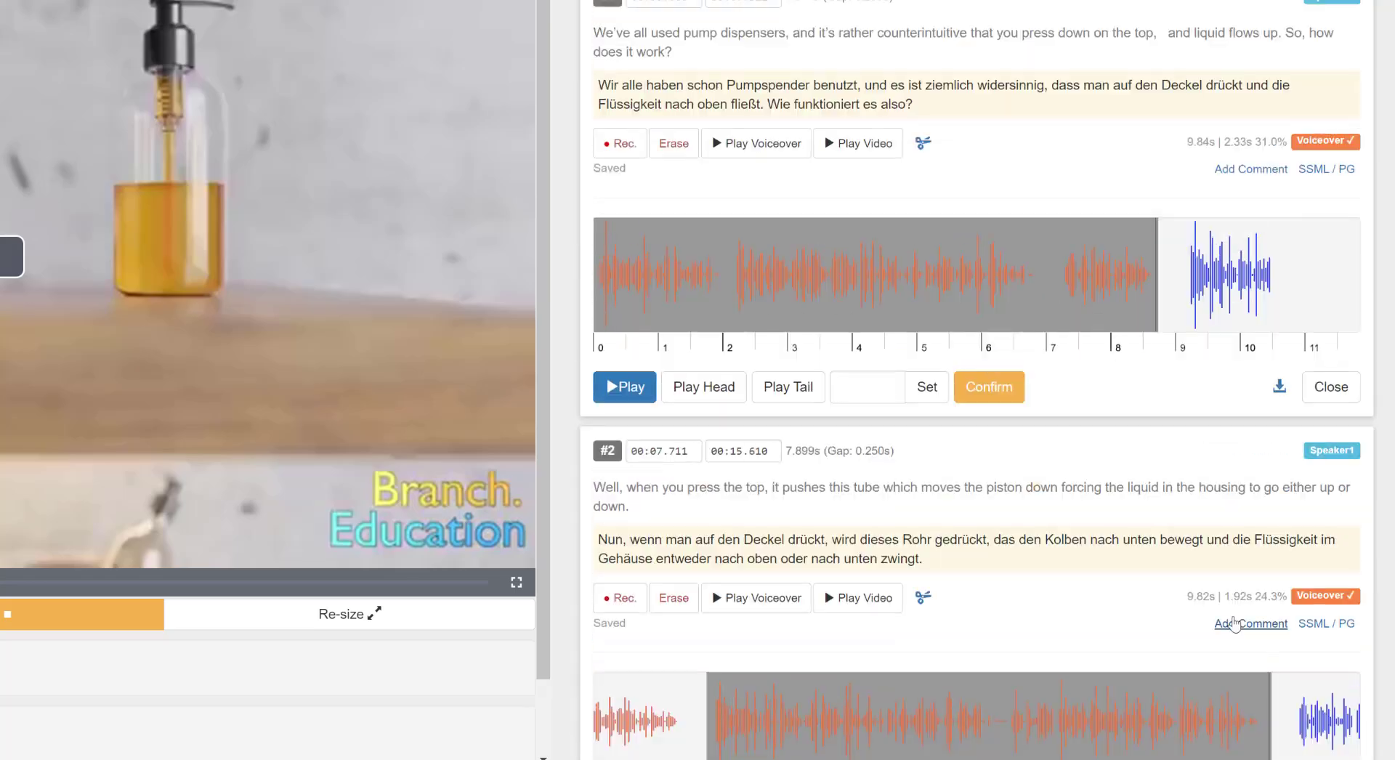
Shorten the end of segment #1's audio cut to before its last phrase, confirm, and restore the end to include that phrase.
scroll(1253, 596, up, 3)
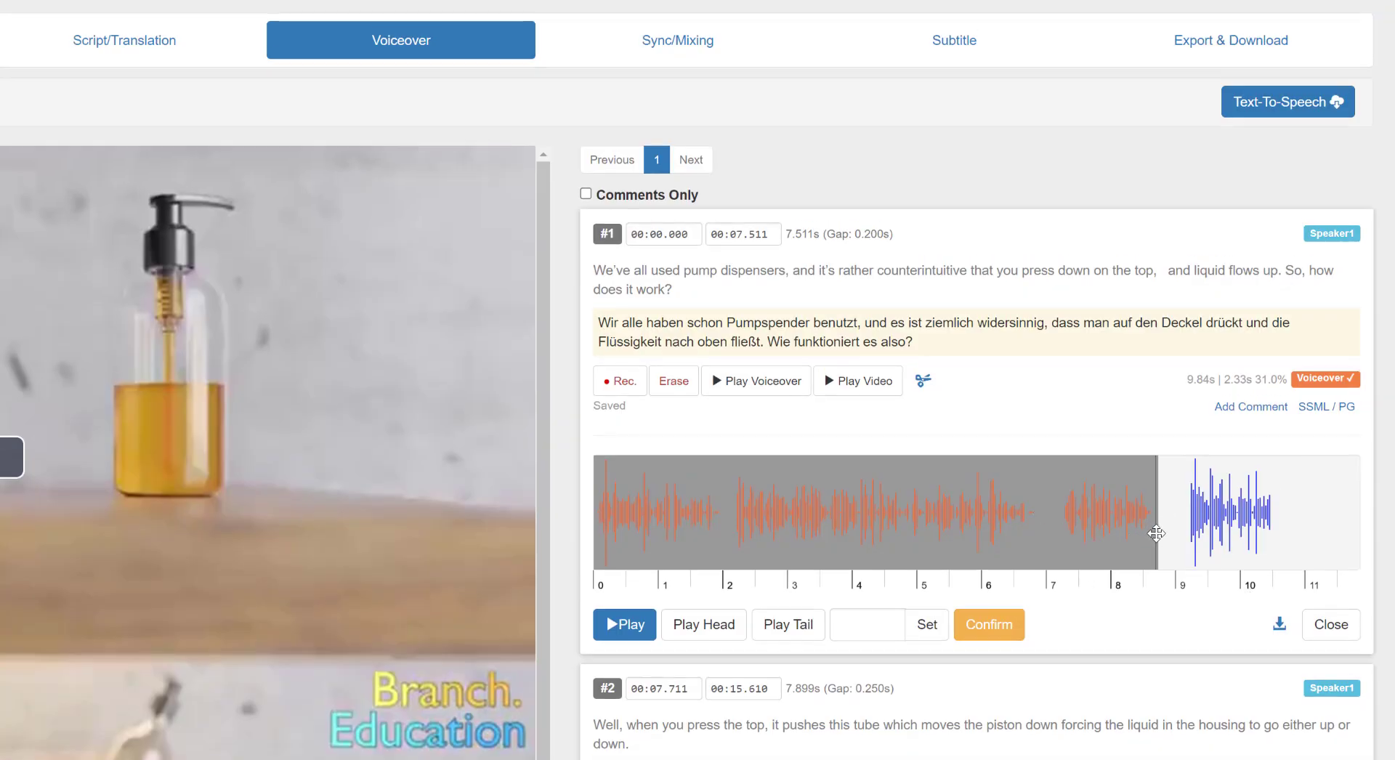
drag(1156, 533, 1037, 518)
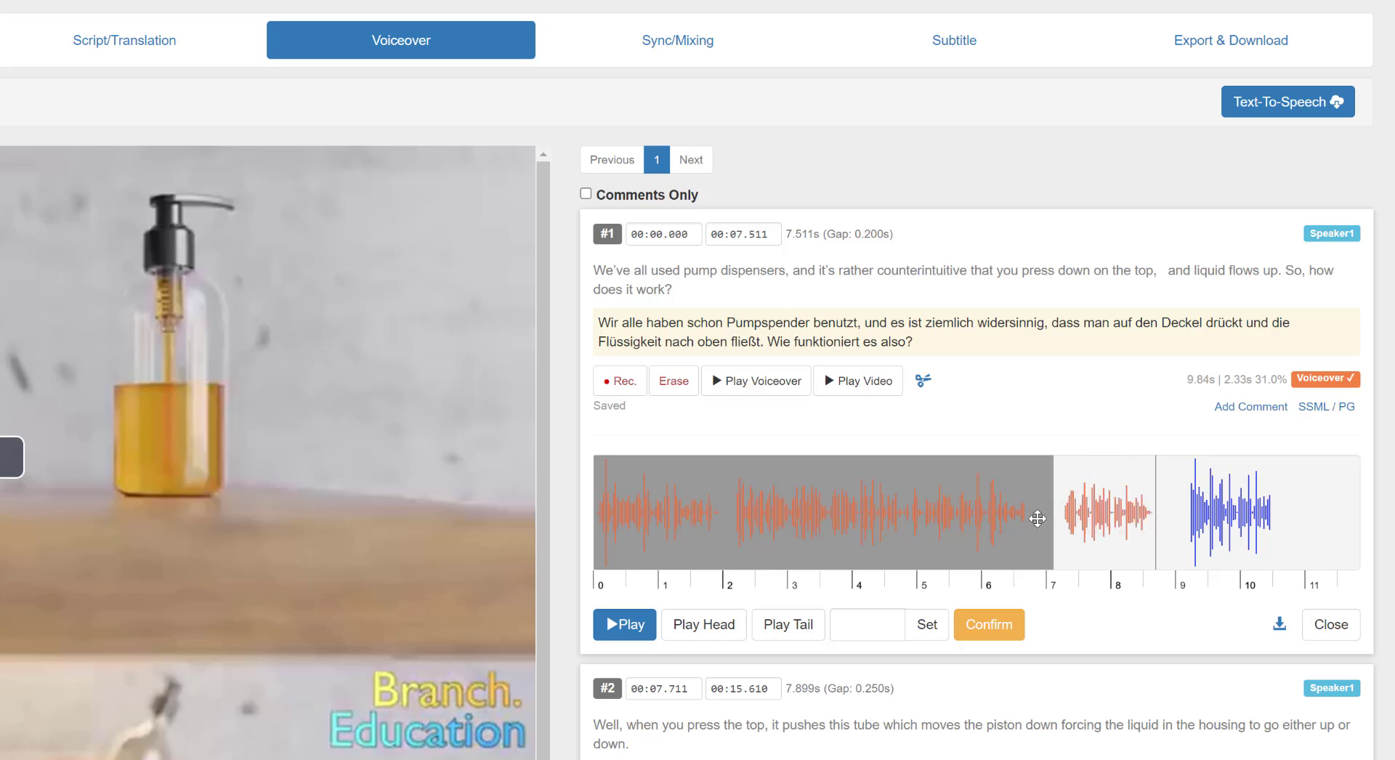
click(1014, 637)
drag(1059, 541, 1160, 552)
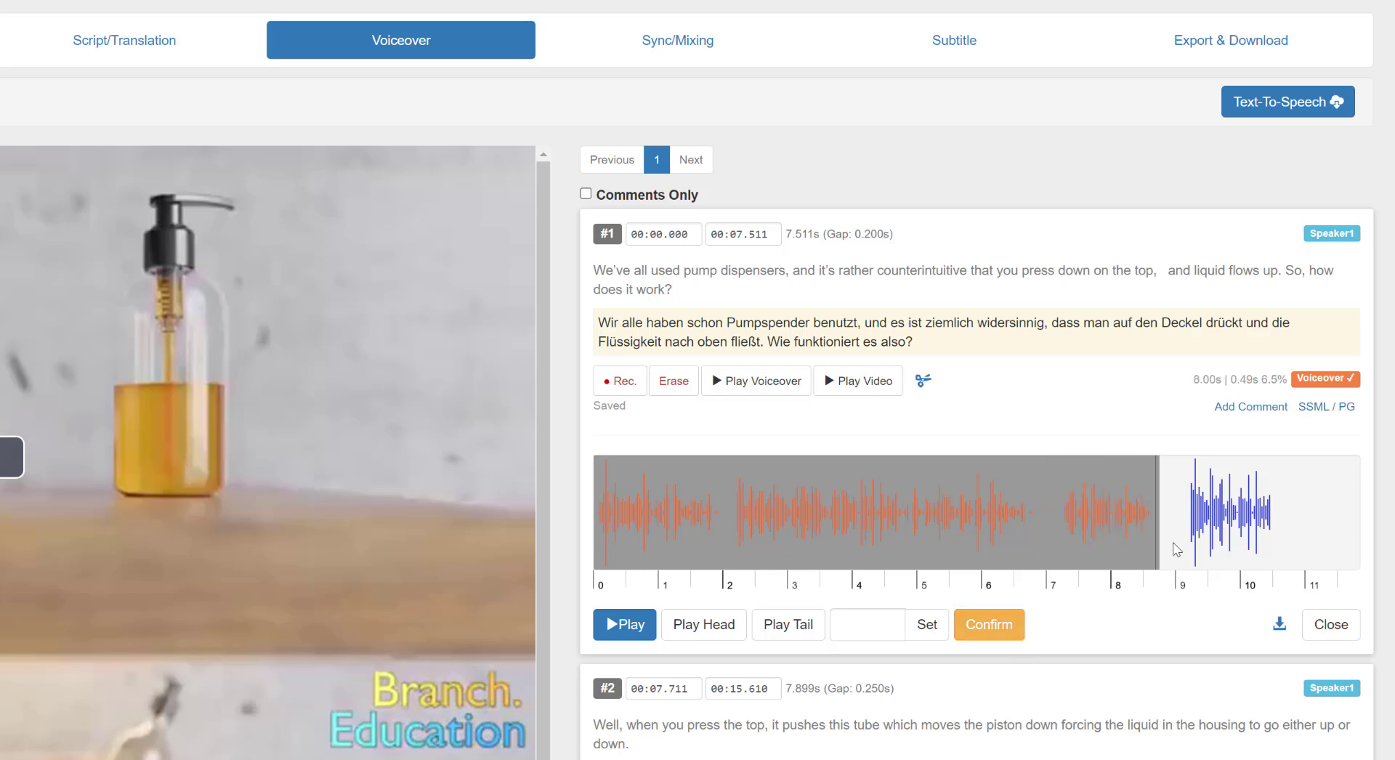
click(997, 622)
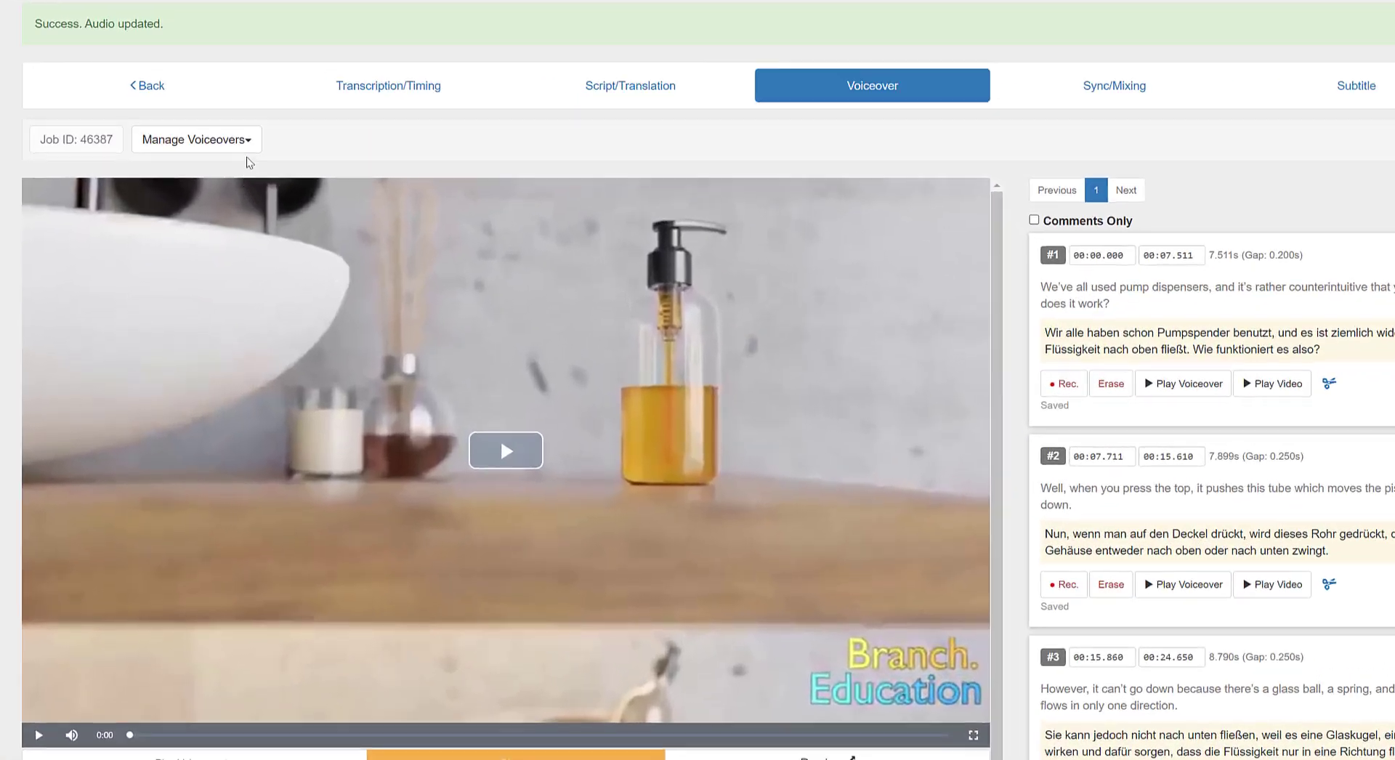
Select How_do_Soap_Bottle_Pumps_Work_-1.wav through -7.wav from the Segment_VO folder for a multiple-file voiceover upload, and cancel.
click(246, 142)
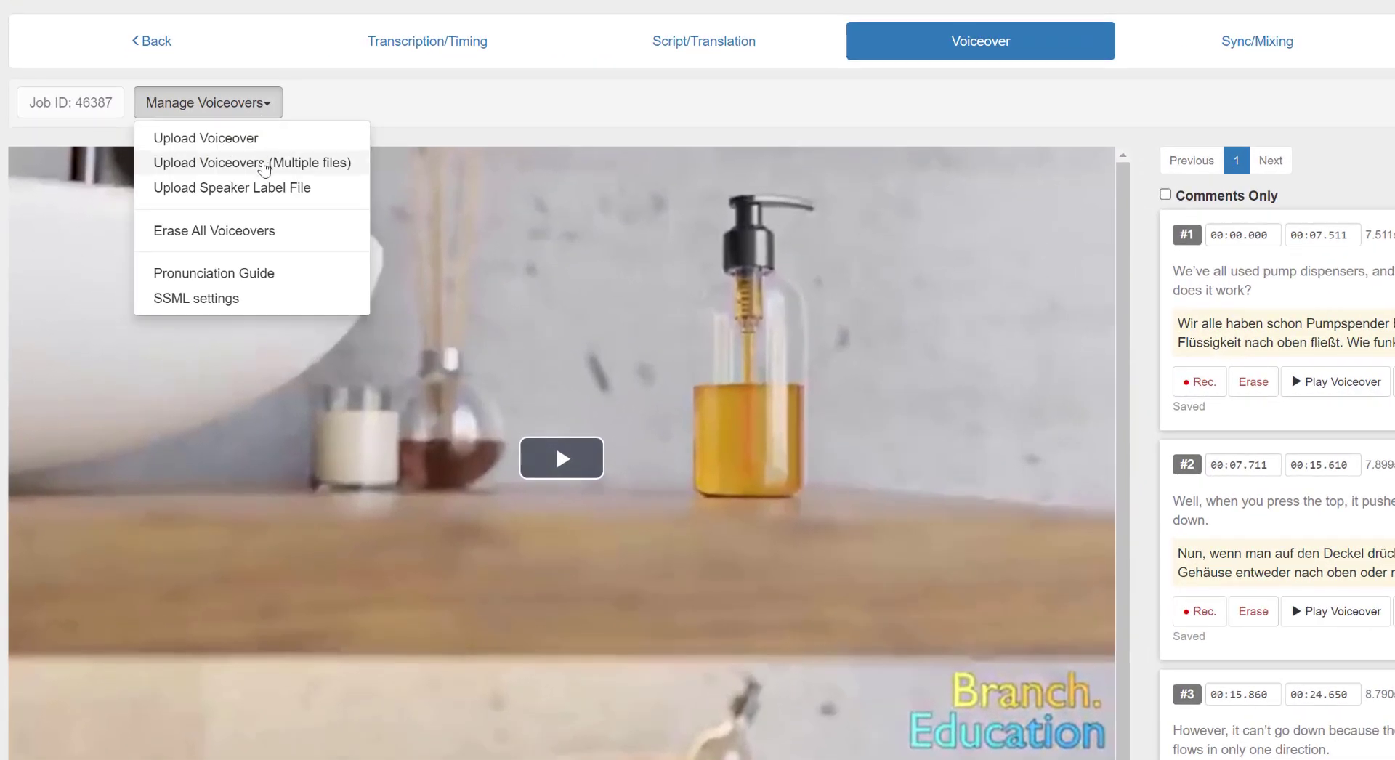
click(244, 198)
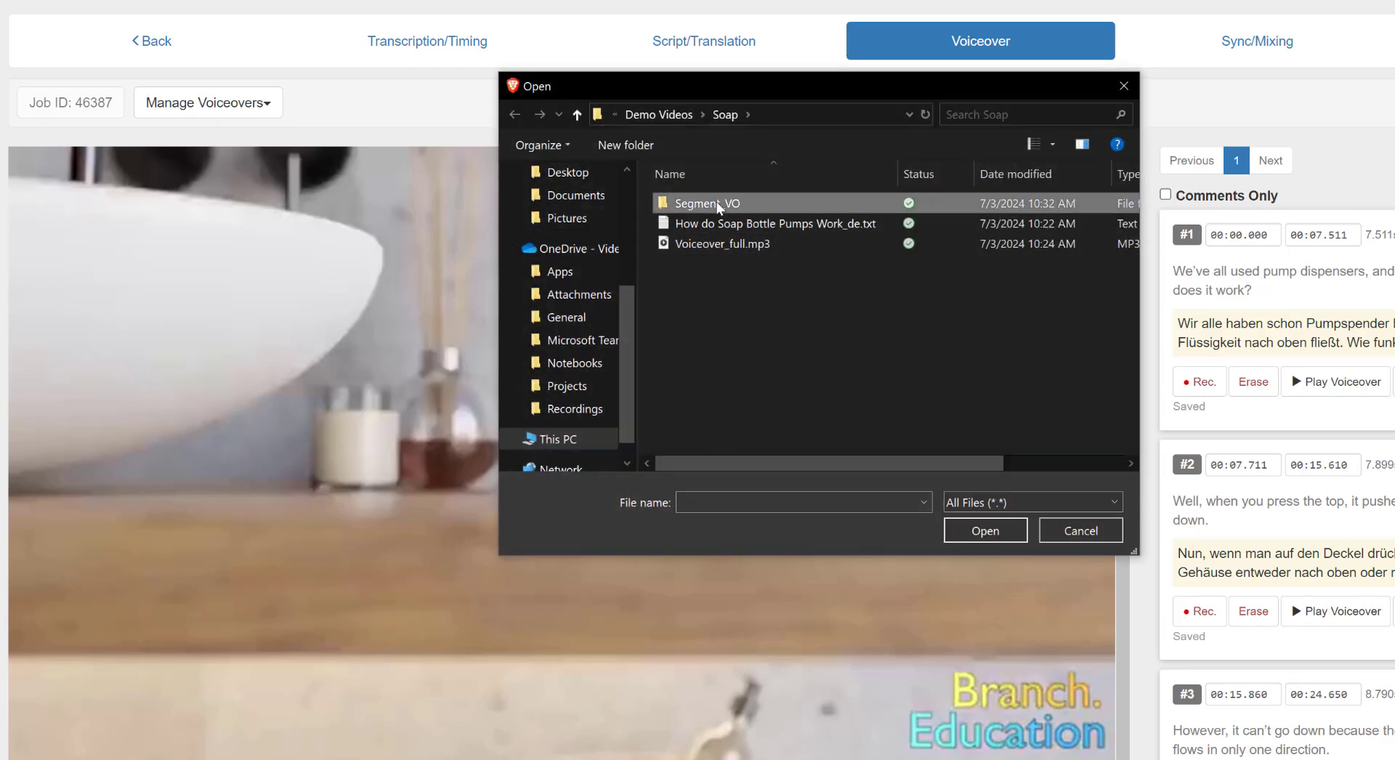
double_click(719, 206)
drag(791, 174, 1033, 173)
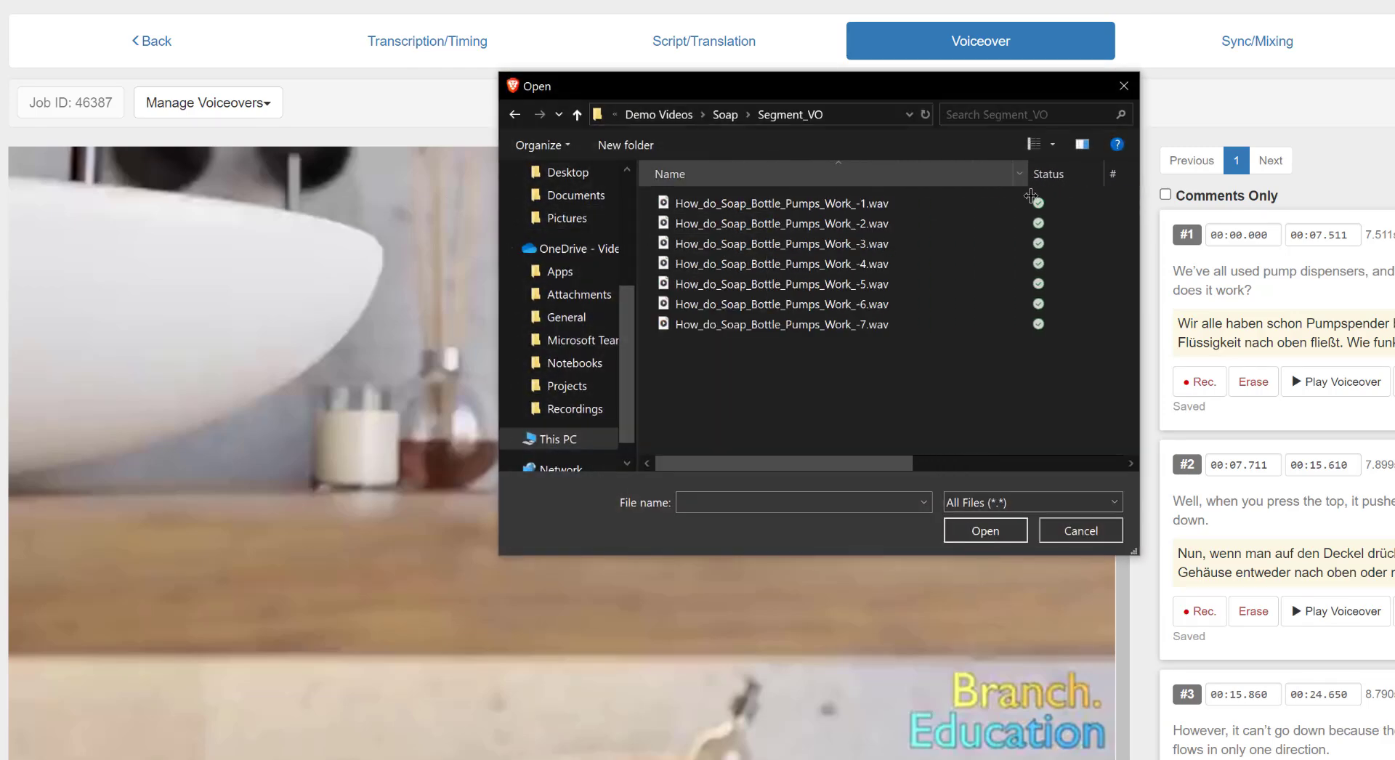
click(857, 200)
shift+click(868, 326)
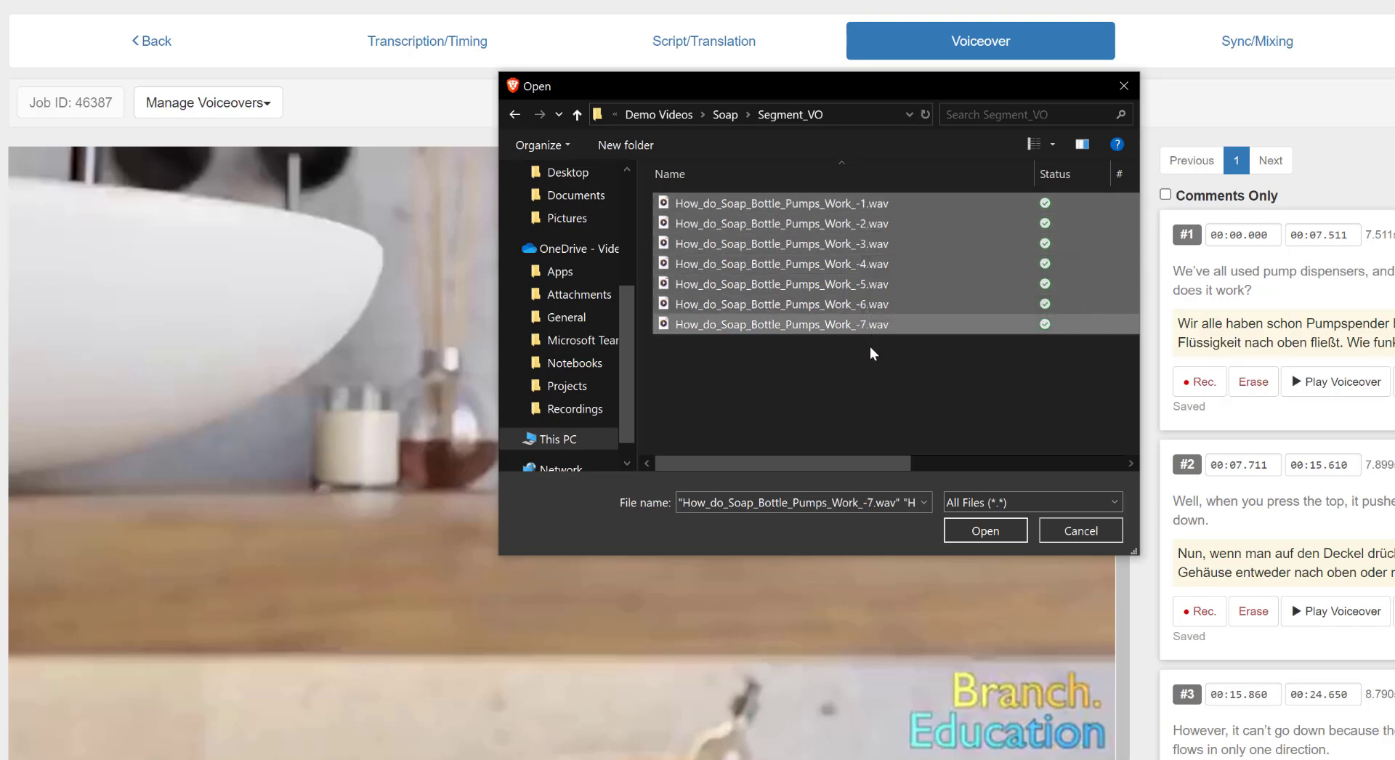
click(1081, 531)
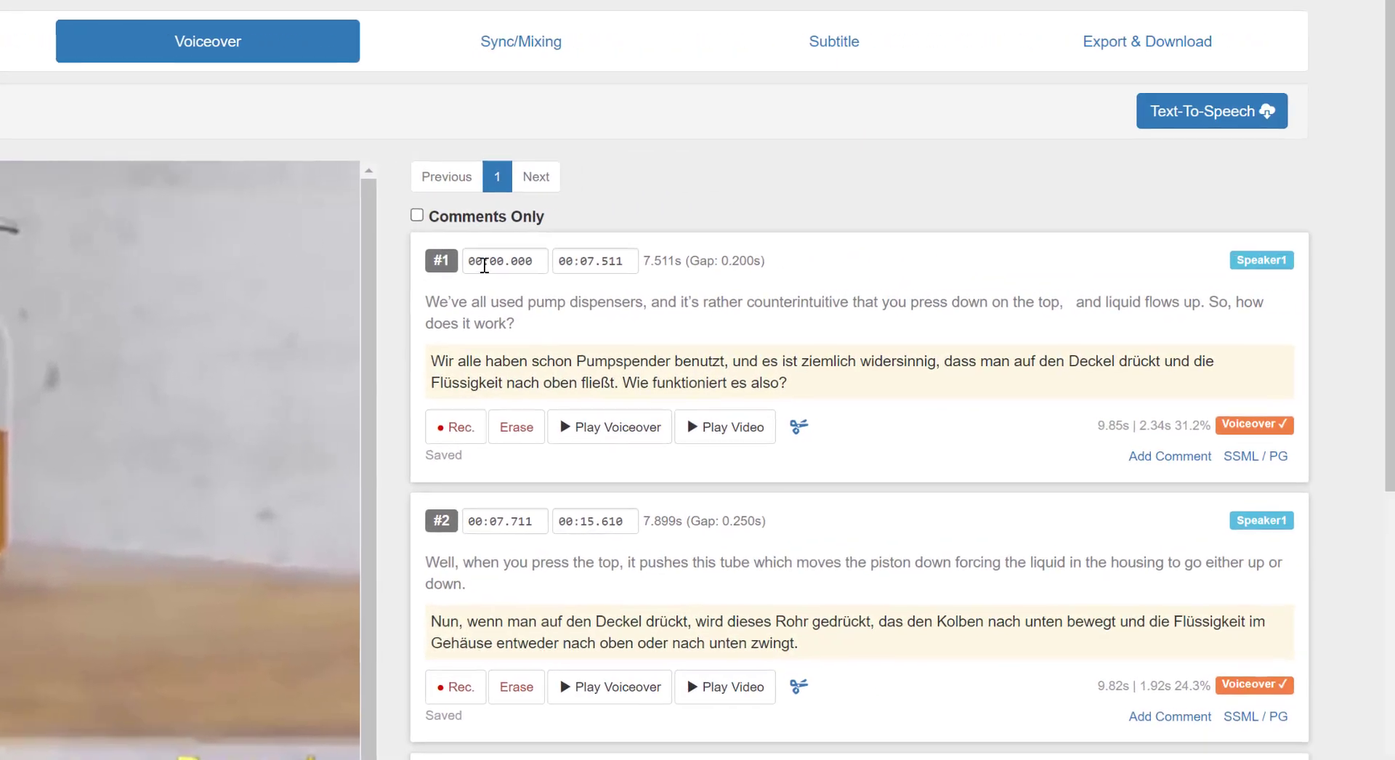
Record spoken voiceovers for segments #1 and #2, stopping each recording when its text has been read.
scroll(494, 344, down, 10)
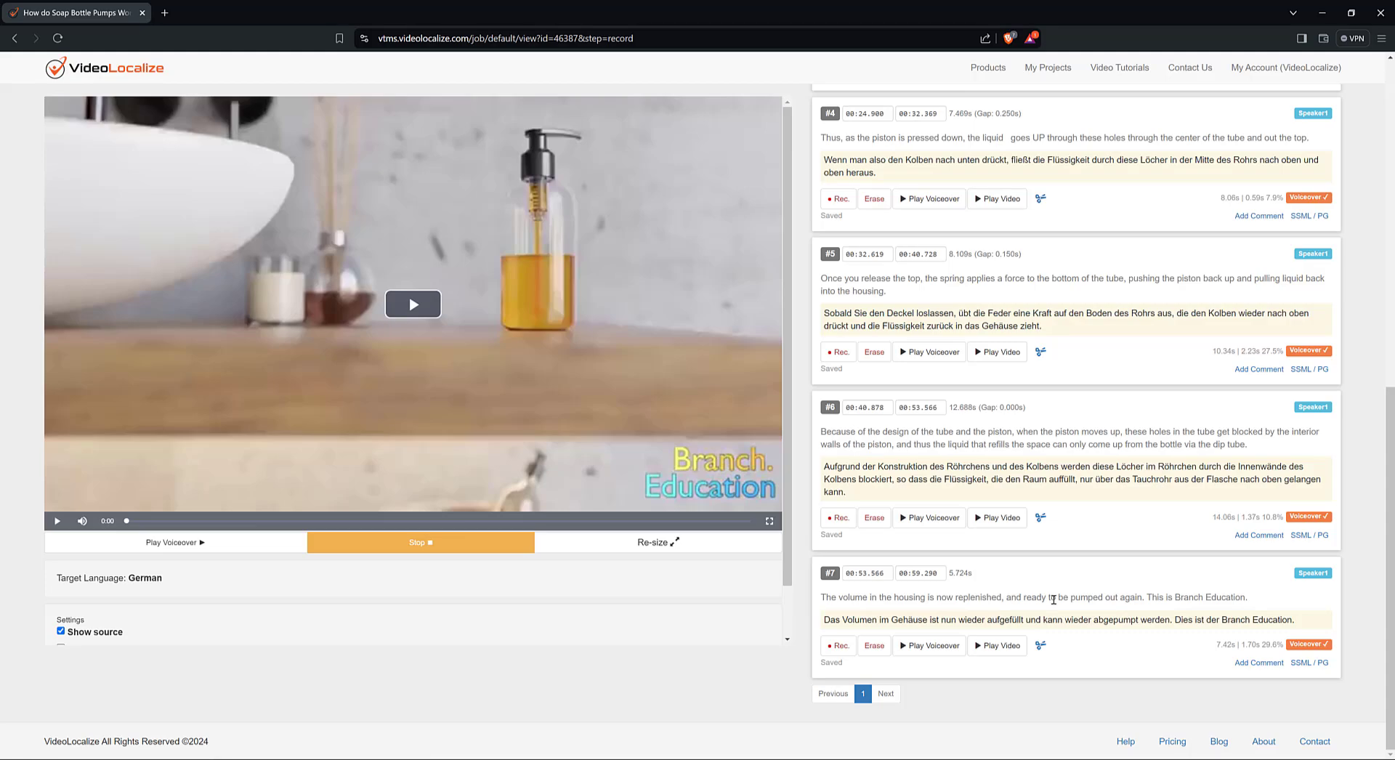
scroll(1053, 599, up, 10)
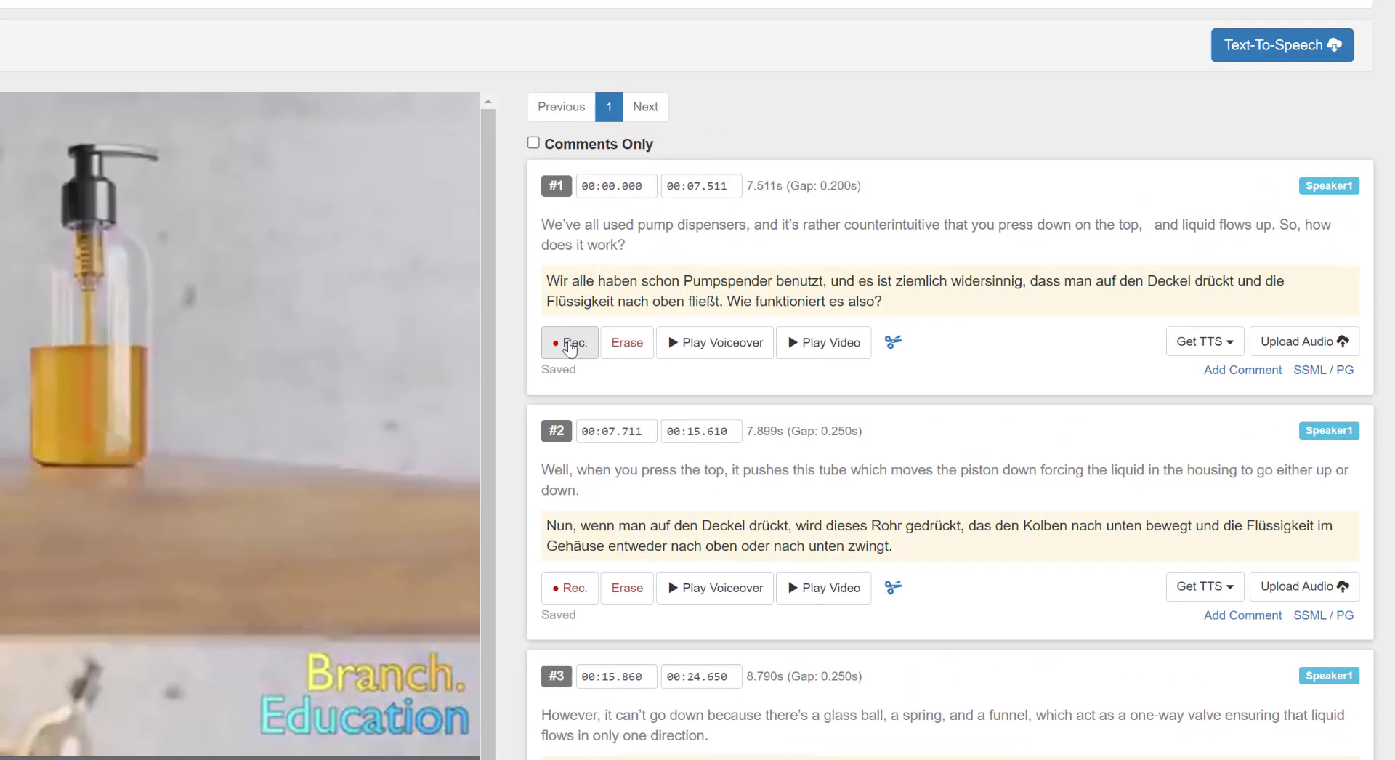
click(572, 344)
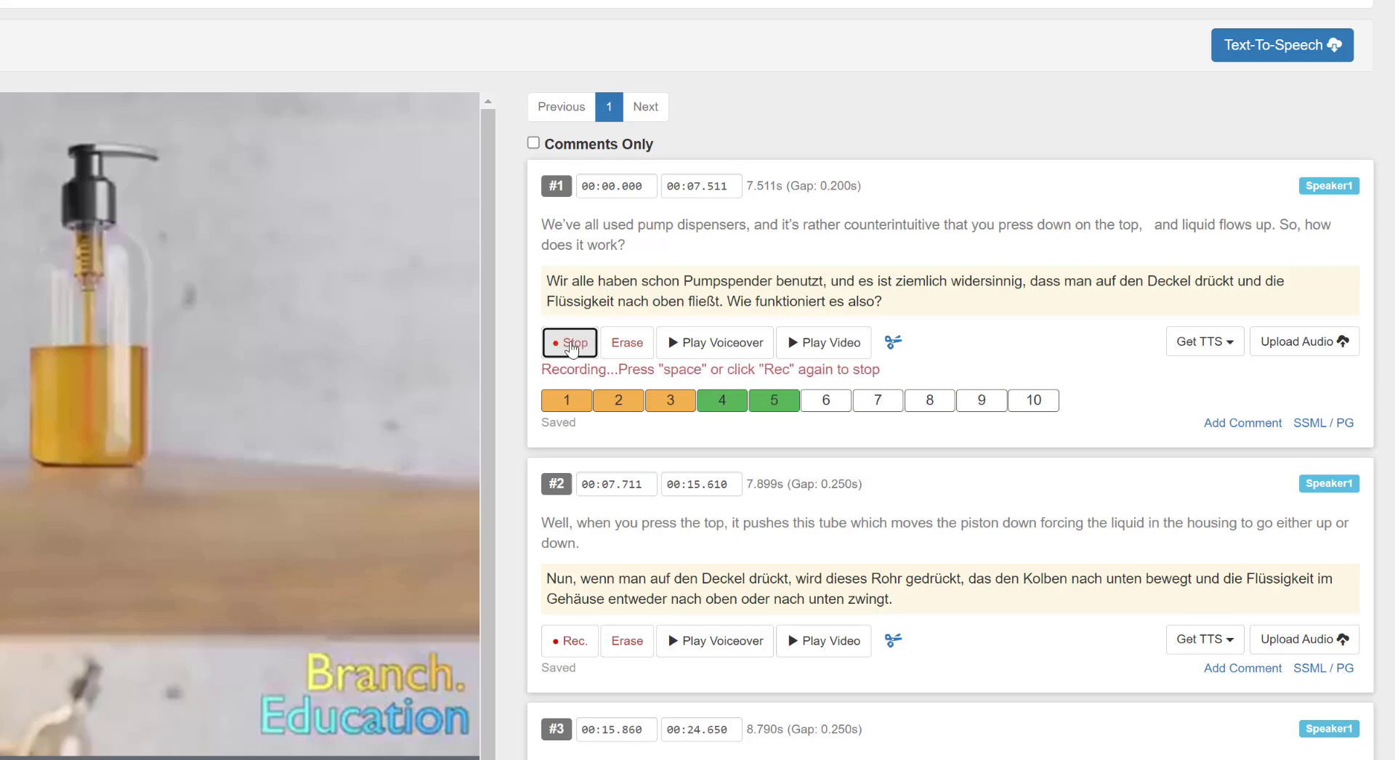
click(570, 343)
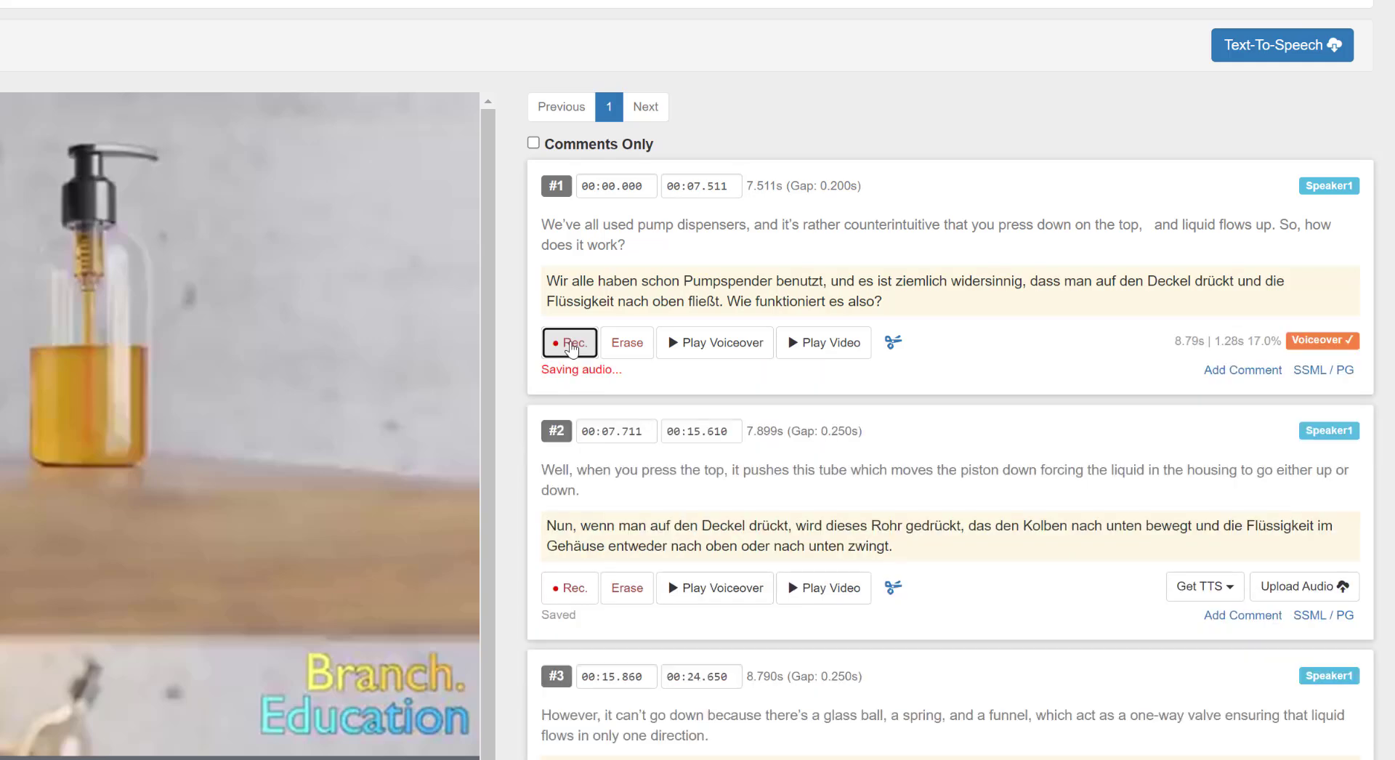
click(571, 588)
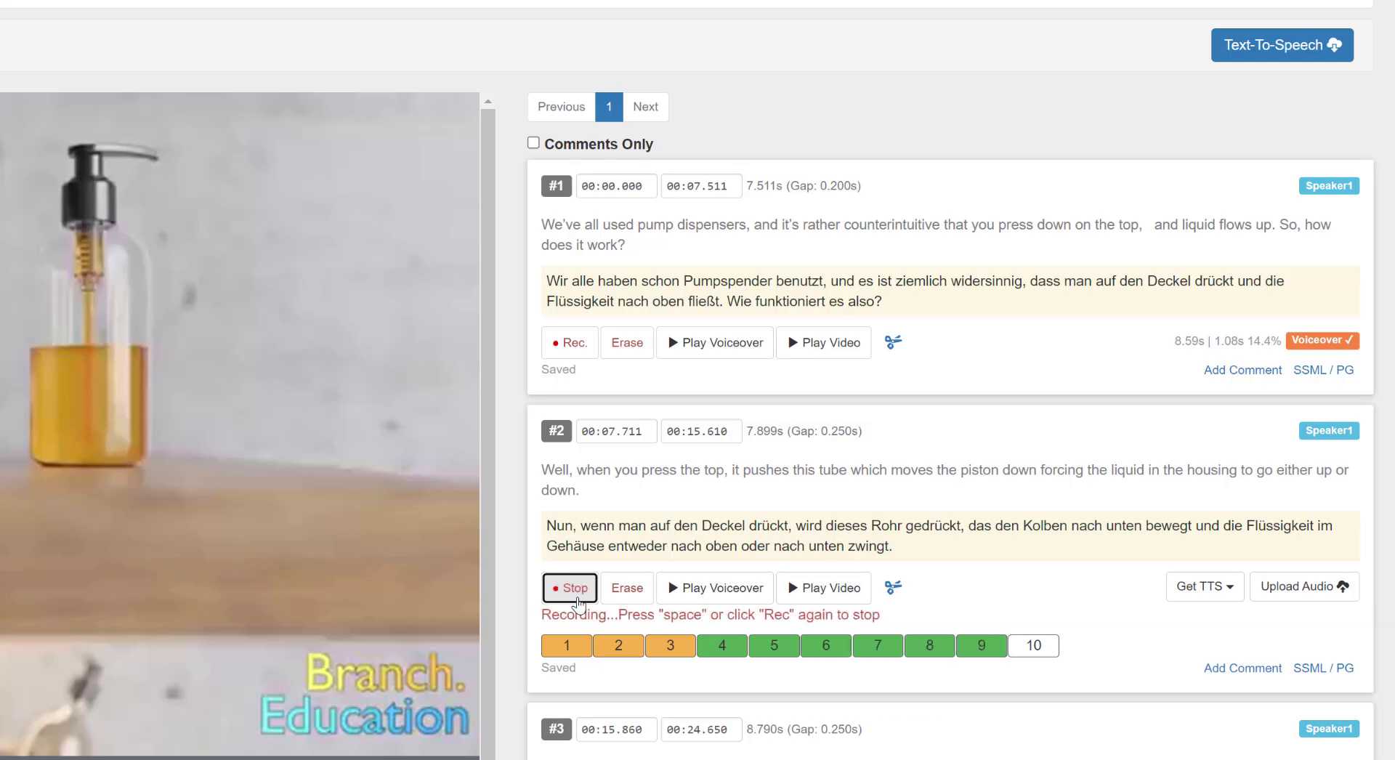
click(577, 599)
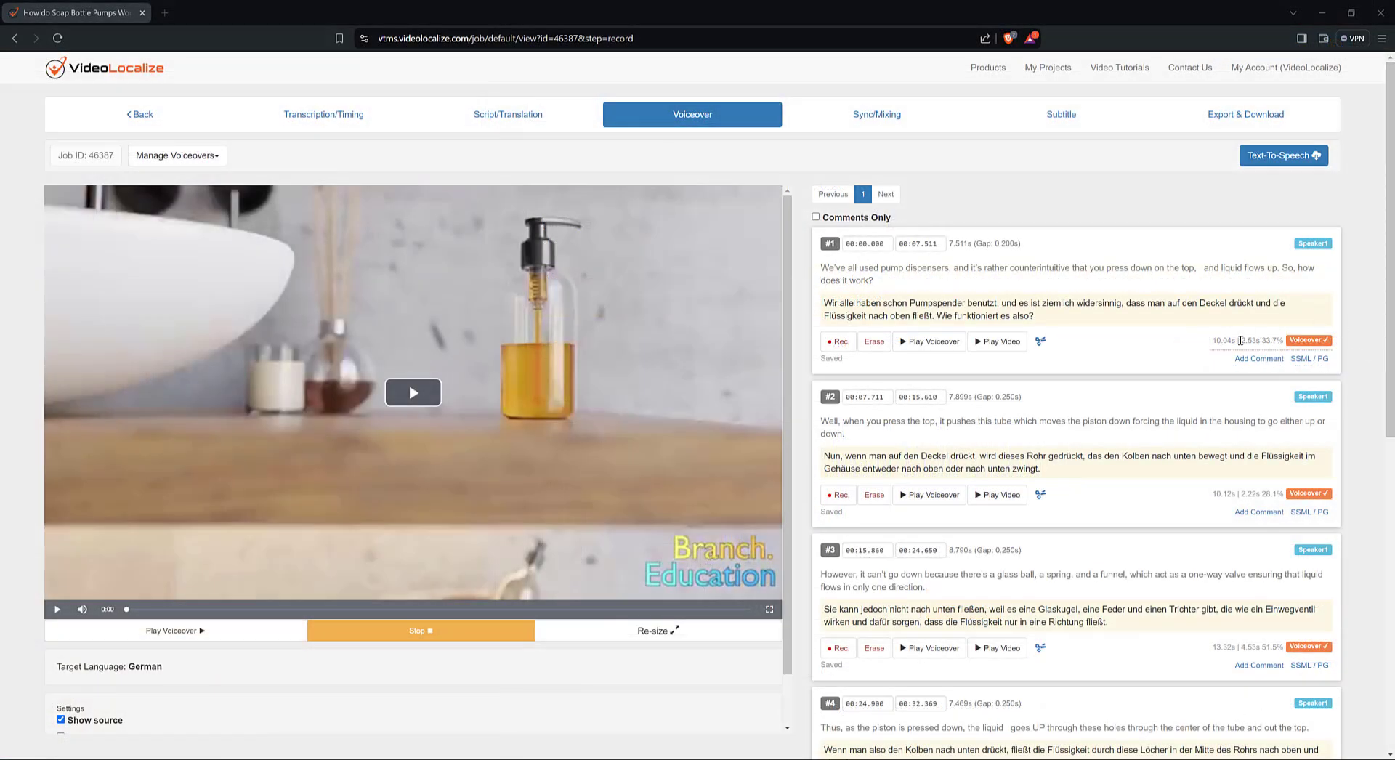
Look over the voiceovers of all seven segments, and examine the global sync settings for video and voiceover speed.
scroll(1330, 469, down, 3)
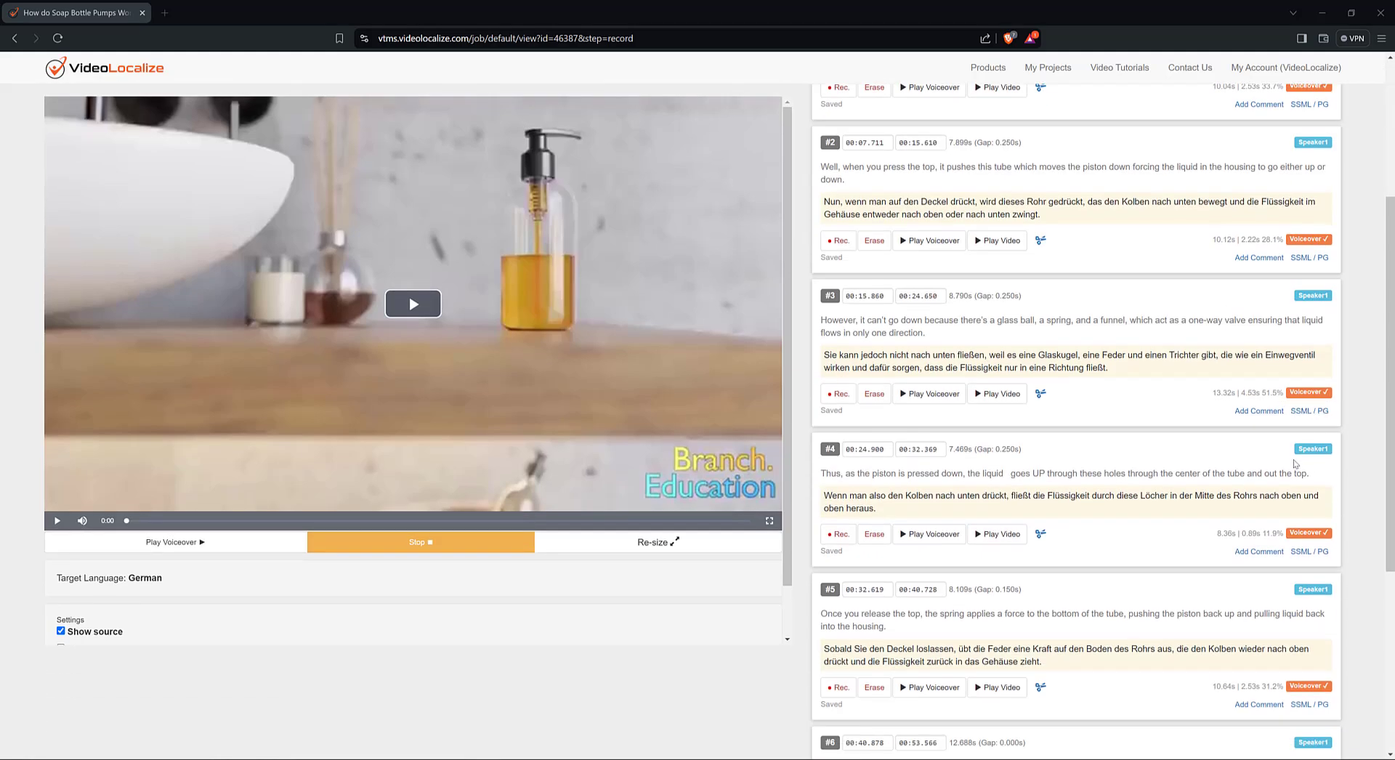
scroll(1294, 463, down, 4)
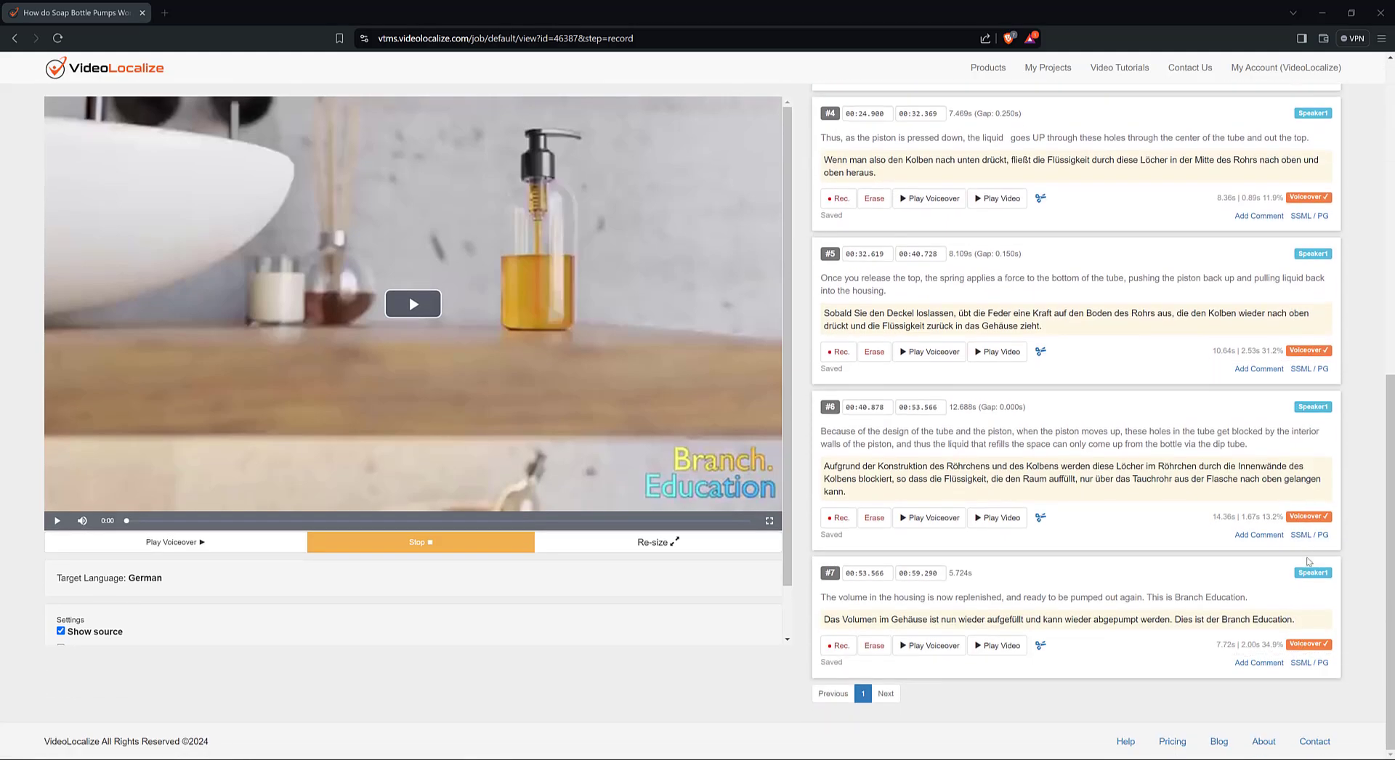
scroll(1307, 562, up, 7)
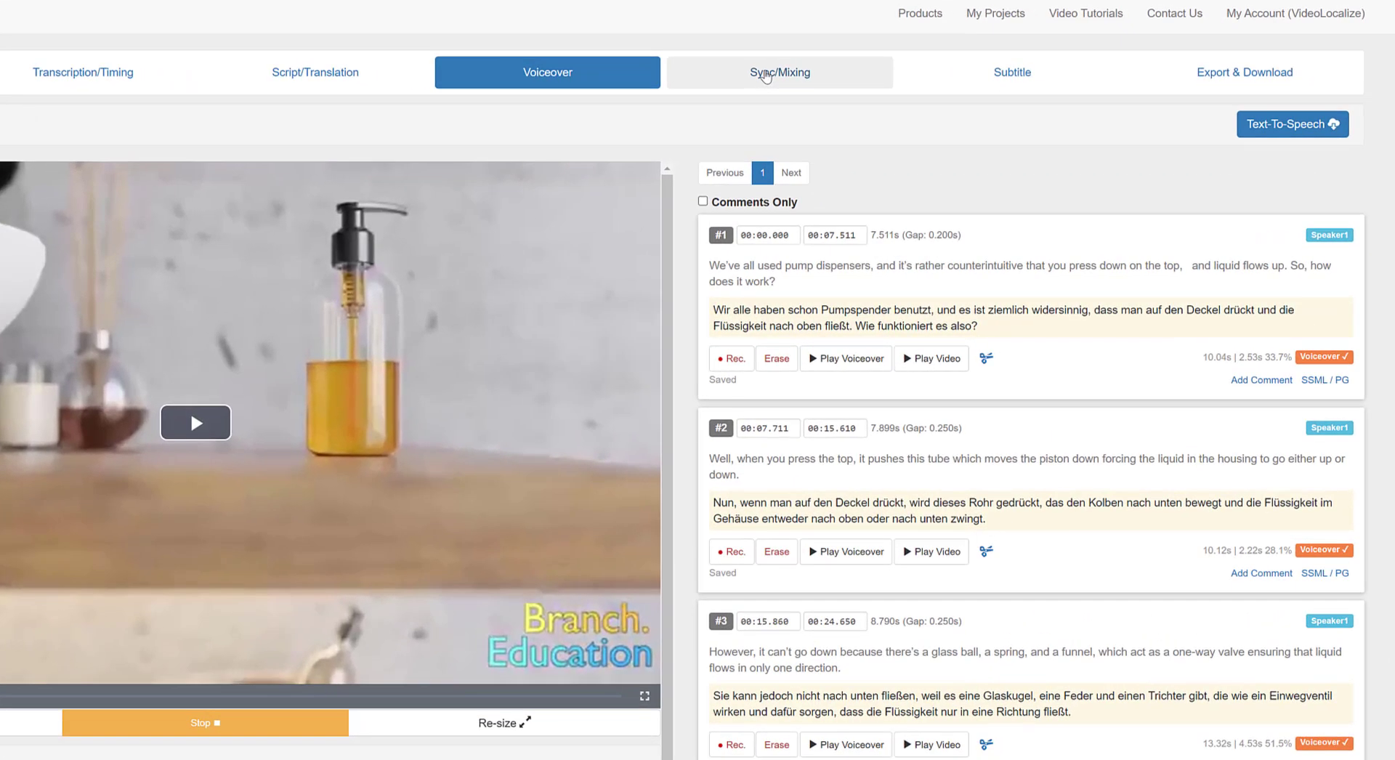
click(864, 111)
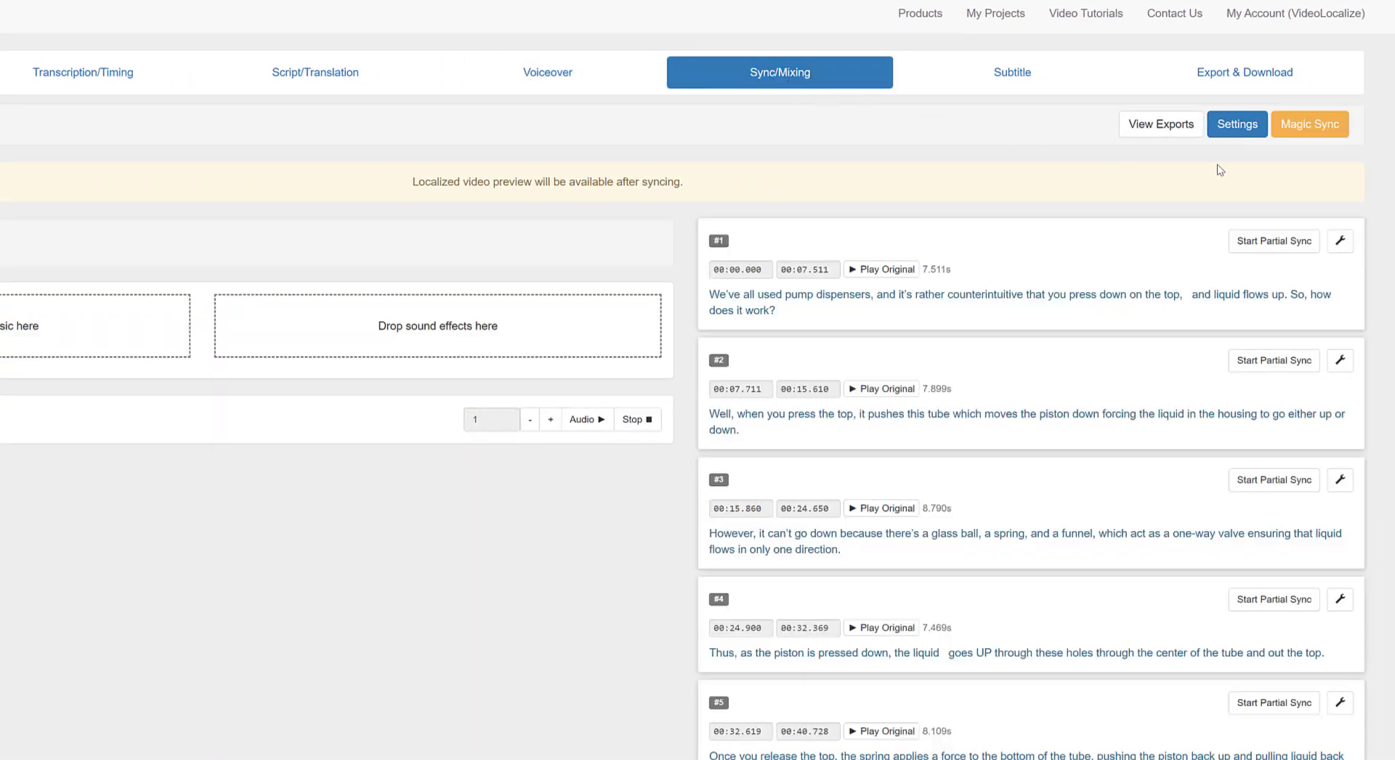
click(1238, 129)
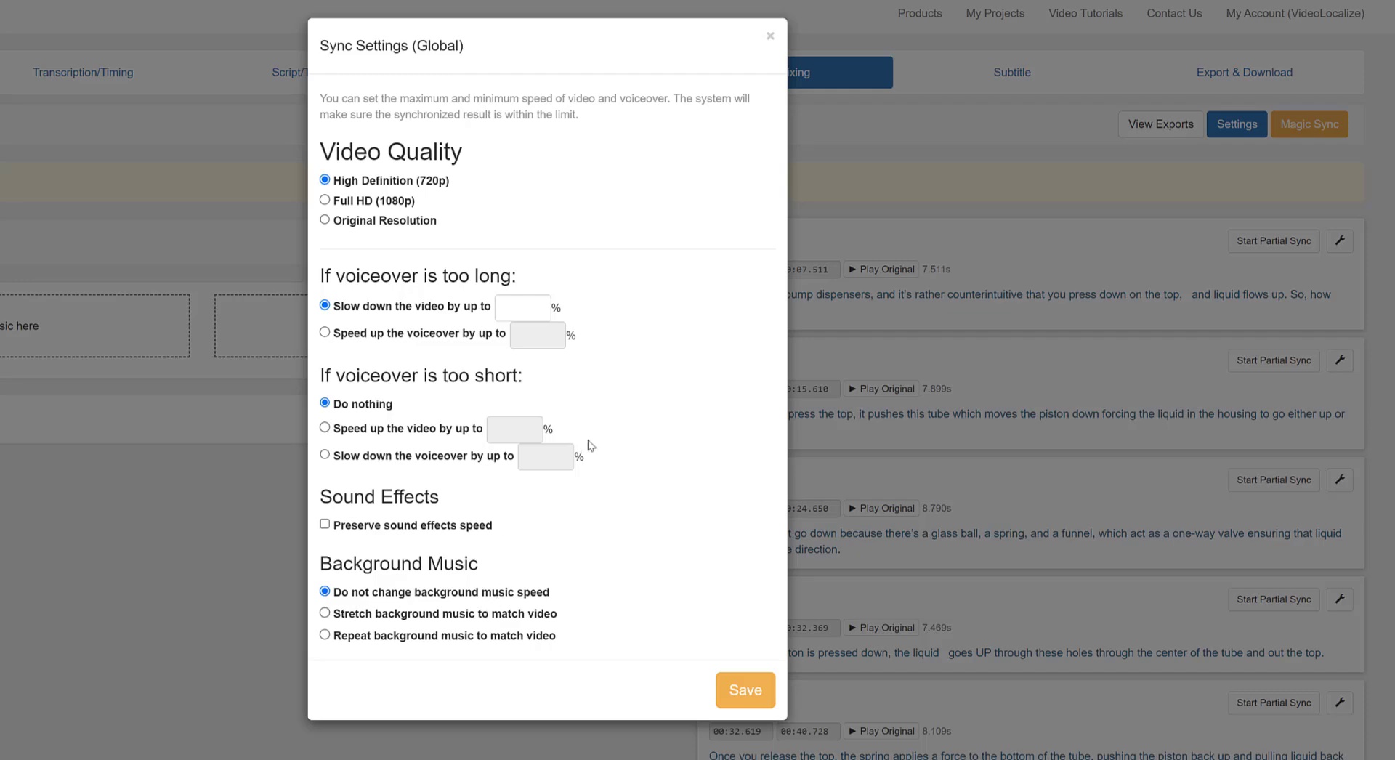
click(771, 38)
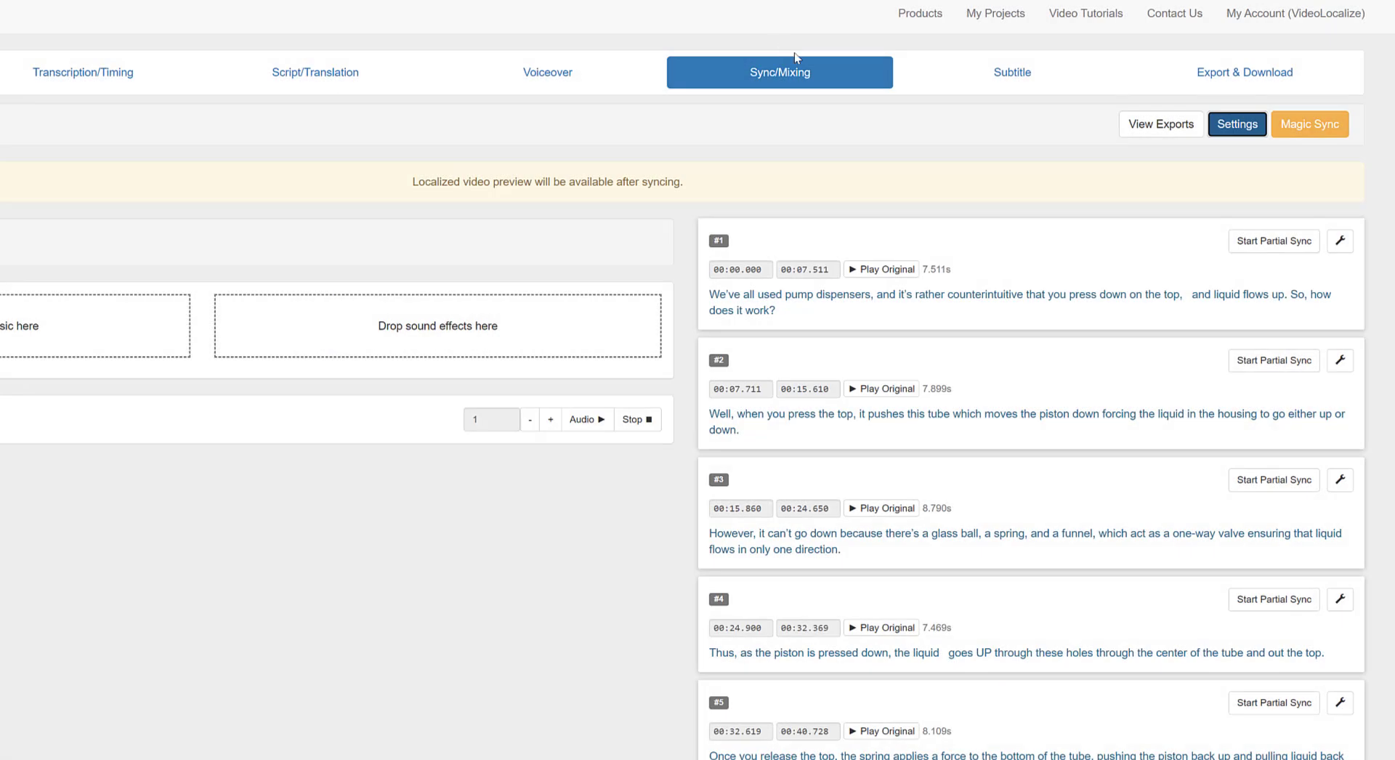
Start an export of the video with voiceover.
click(1235, 72)
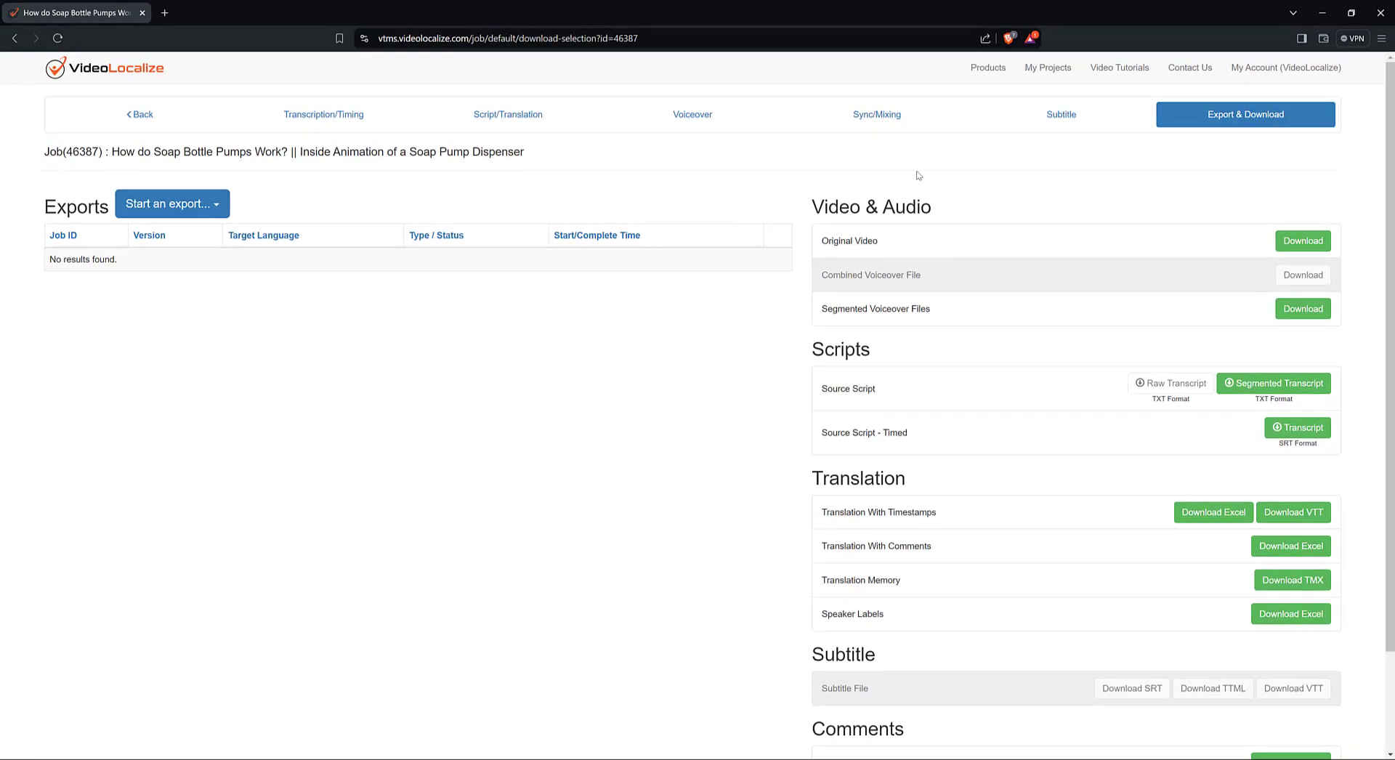
click(210, 209)
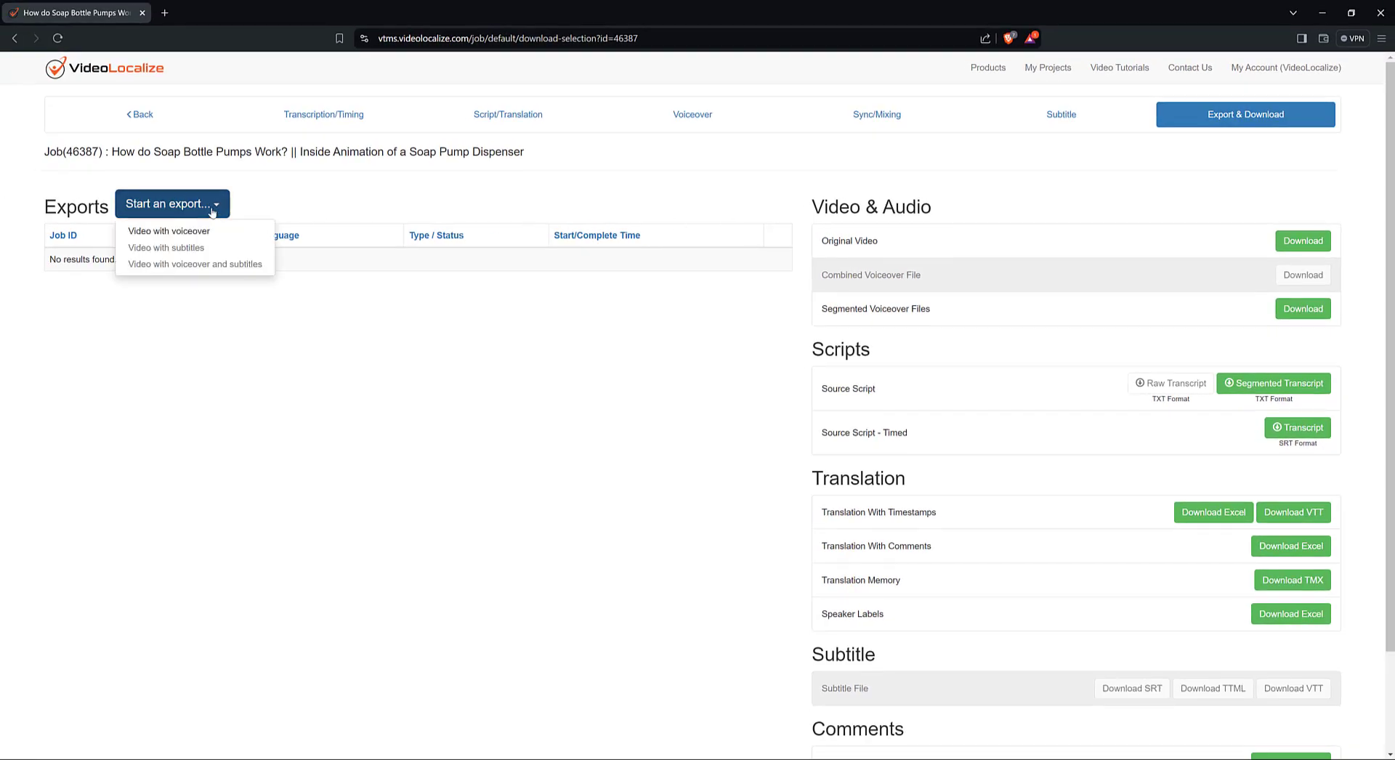
click(207, 231)
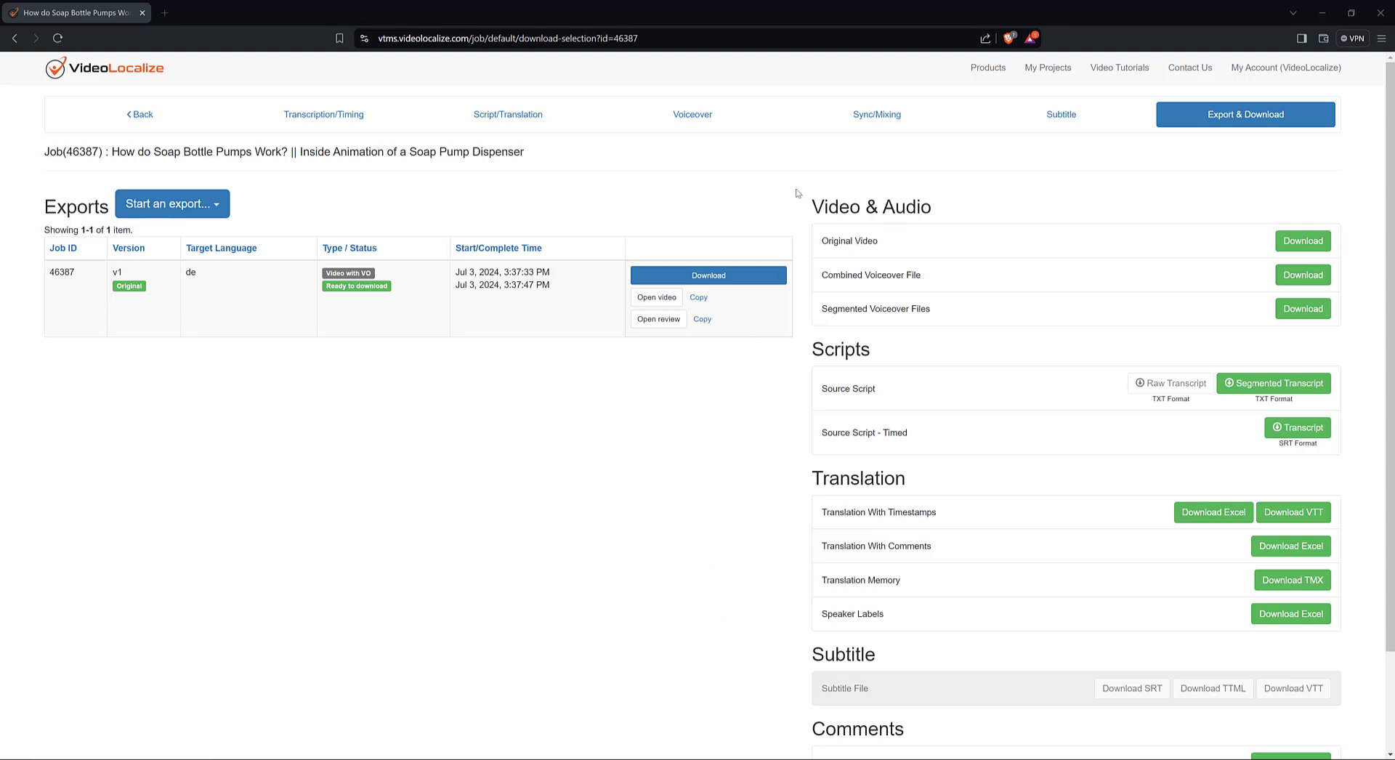
Play the opening seconds of the source video in the voiceover stage and pause it for comparison.
click(720, 116)
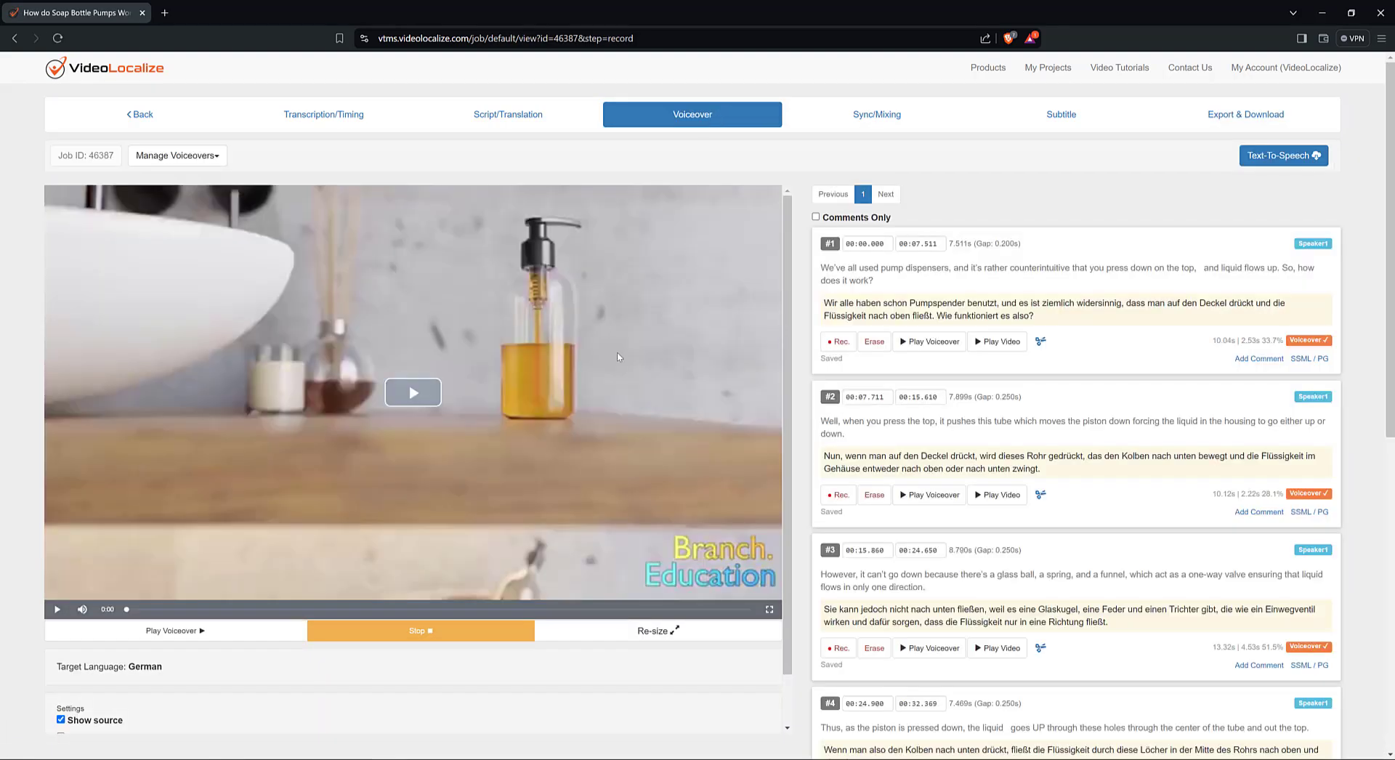
click(413, 393)
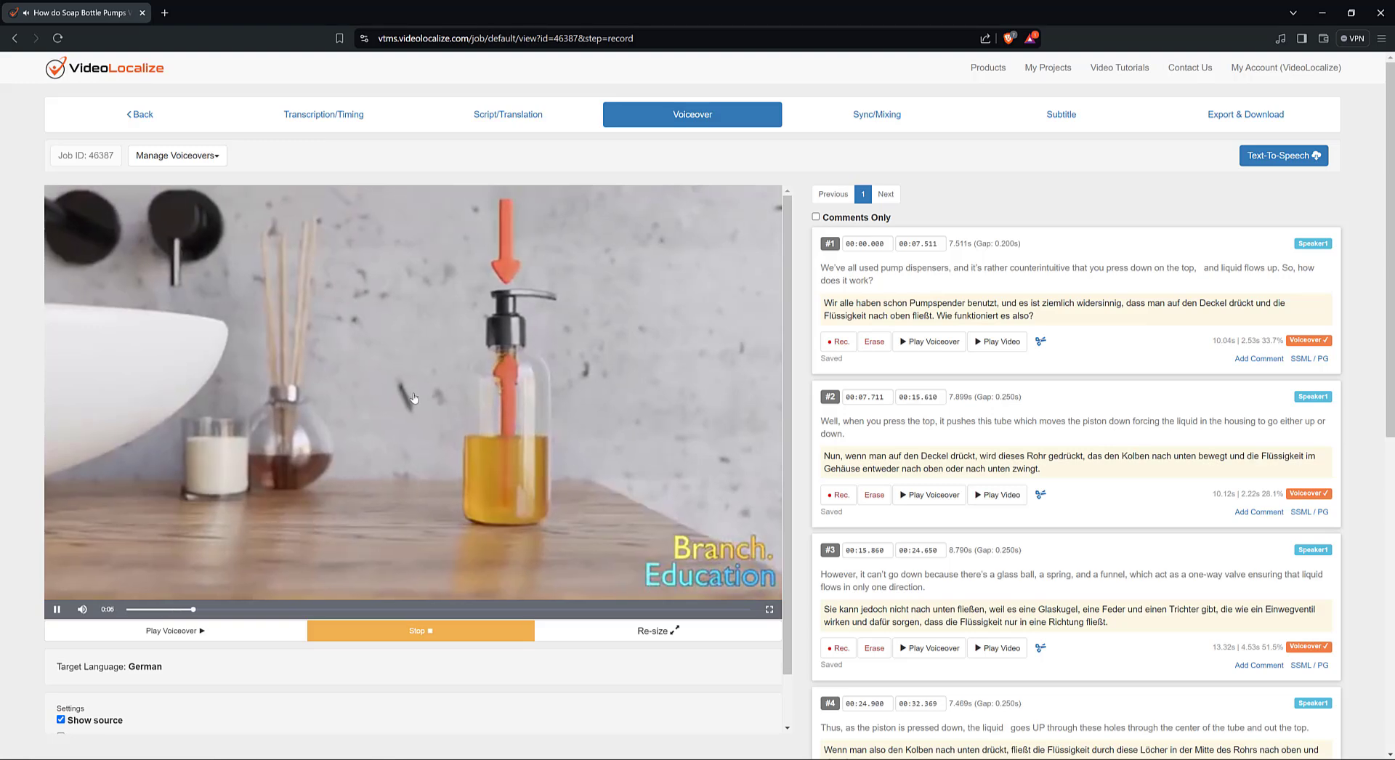
click(415, 398)
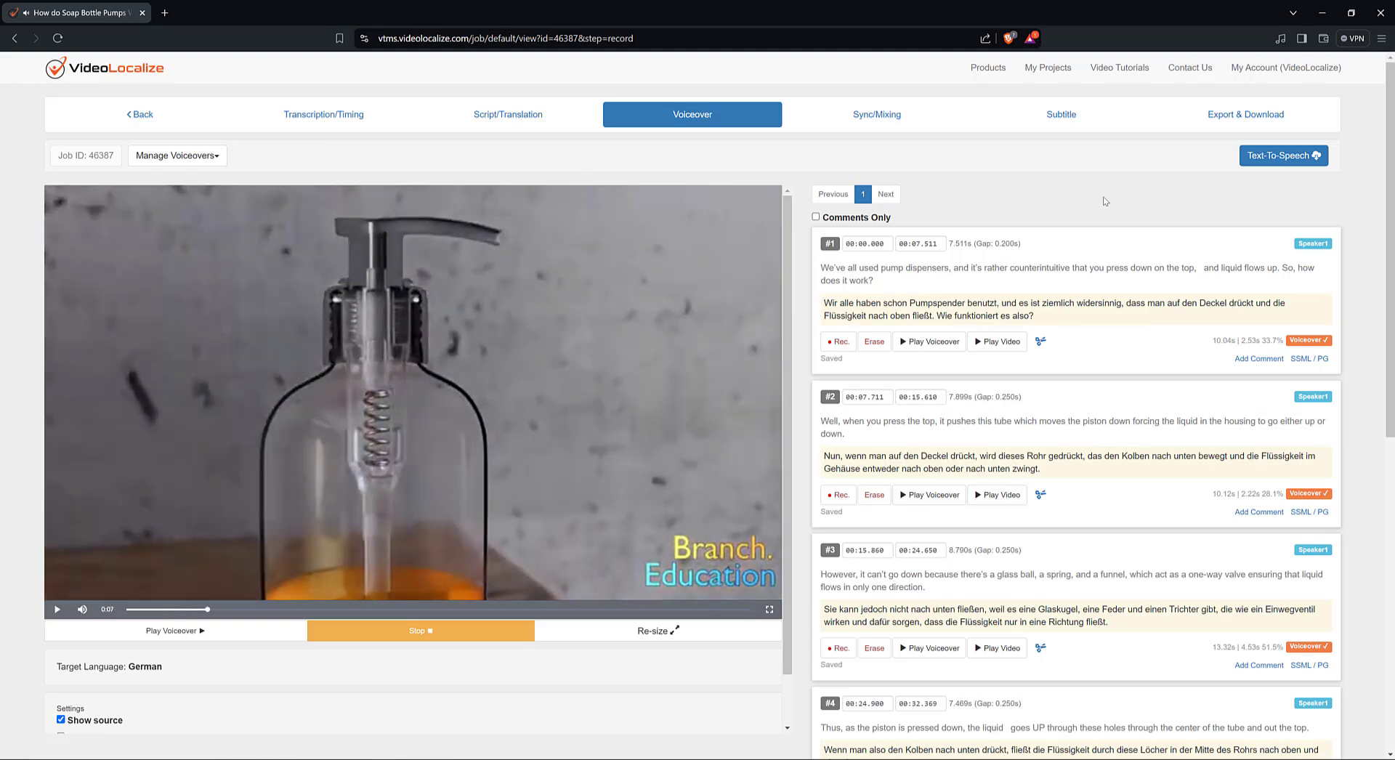
Open the exported German video with voiceover and play it.
click(1238, 116)
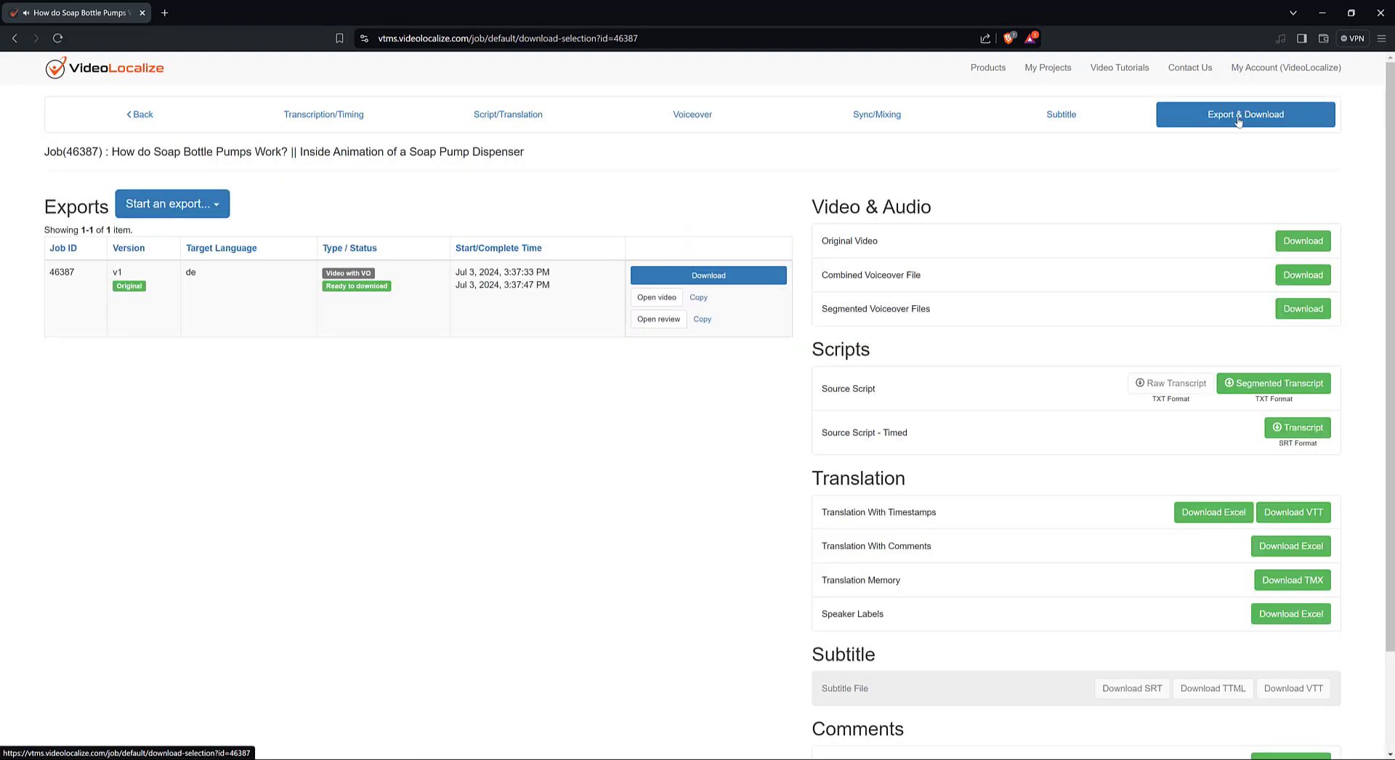
click(647, 306)
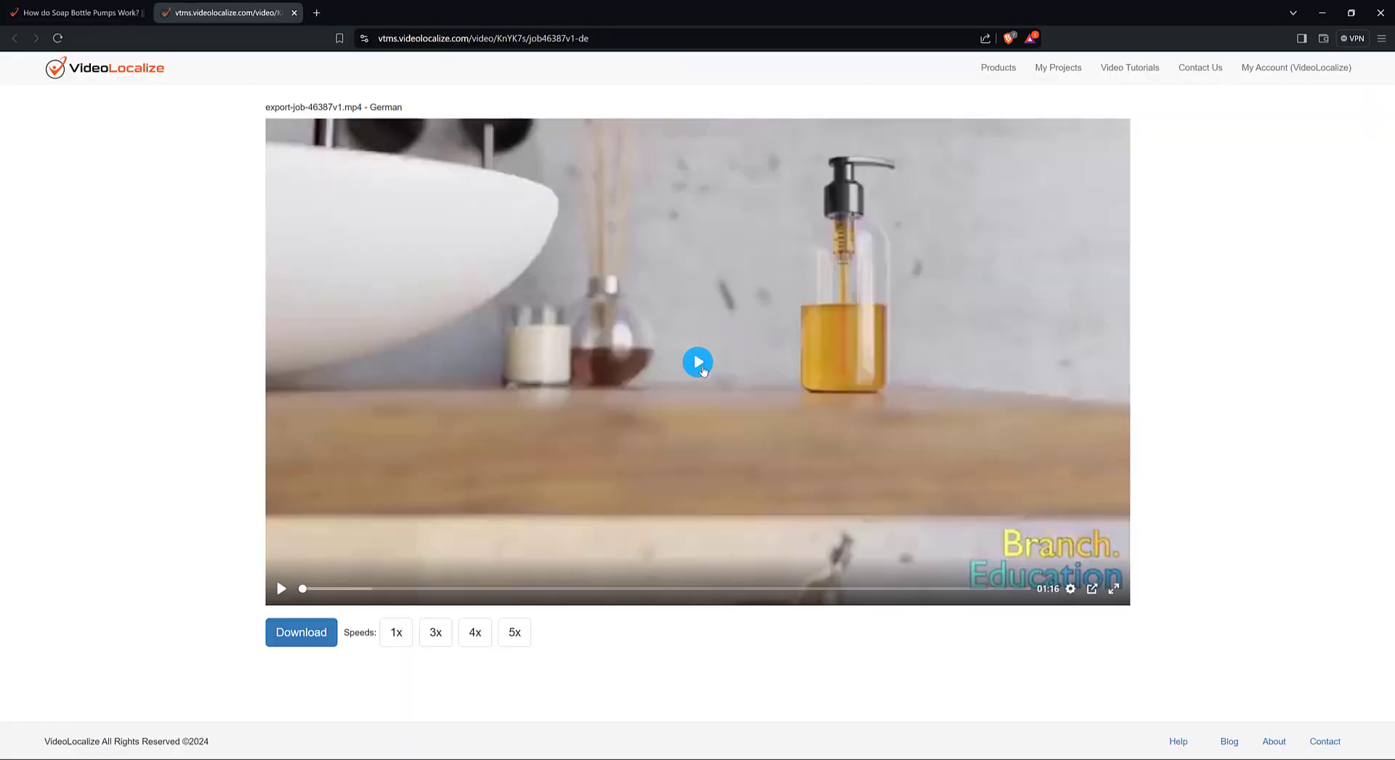
click(700, 367)
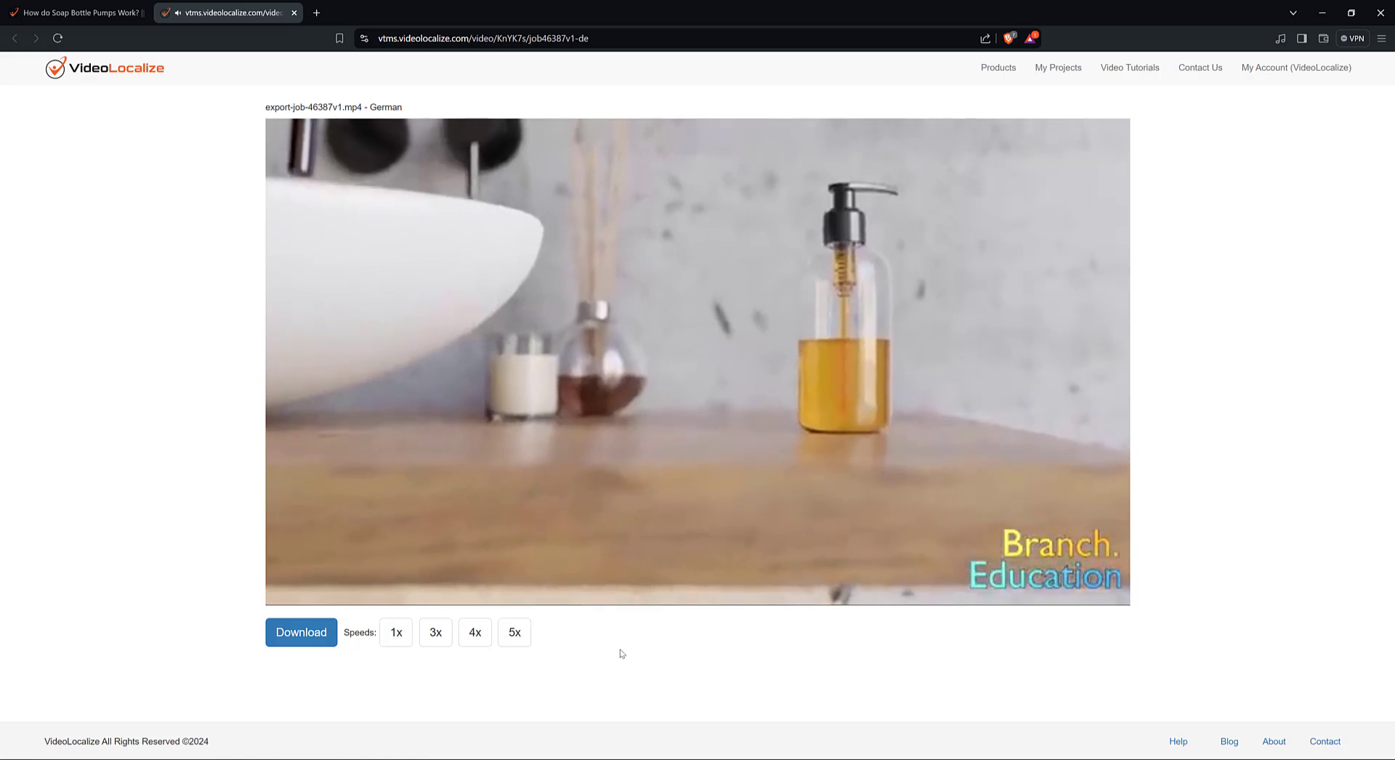